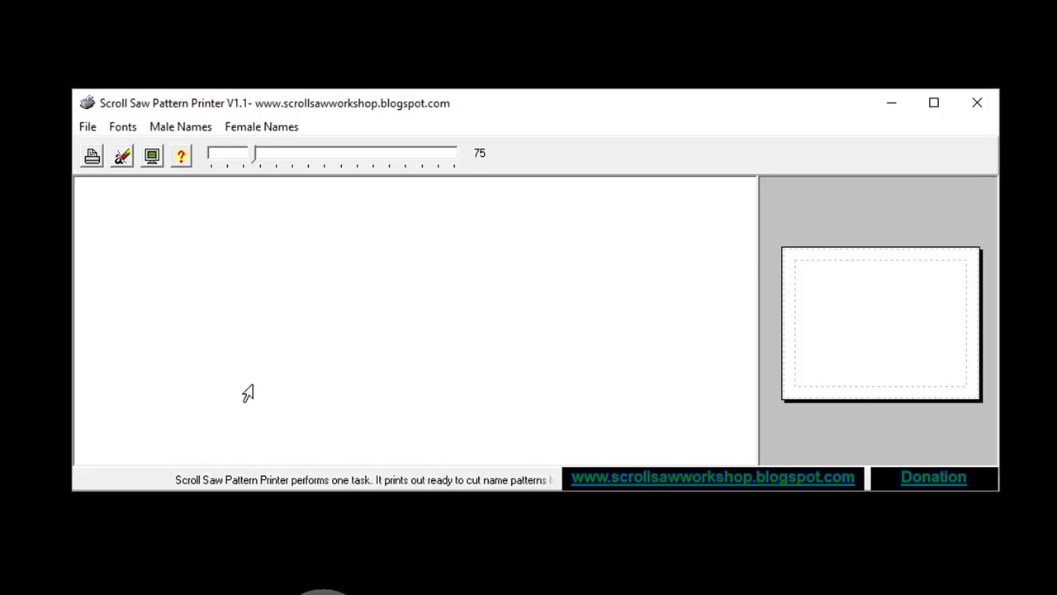
Type a full name, erase it completely, then enter a dash followed by the first name only.
{"action": "type", "text": "S"}
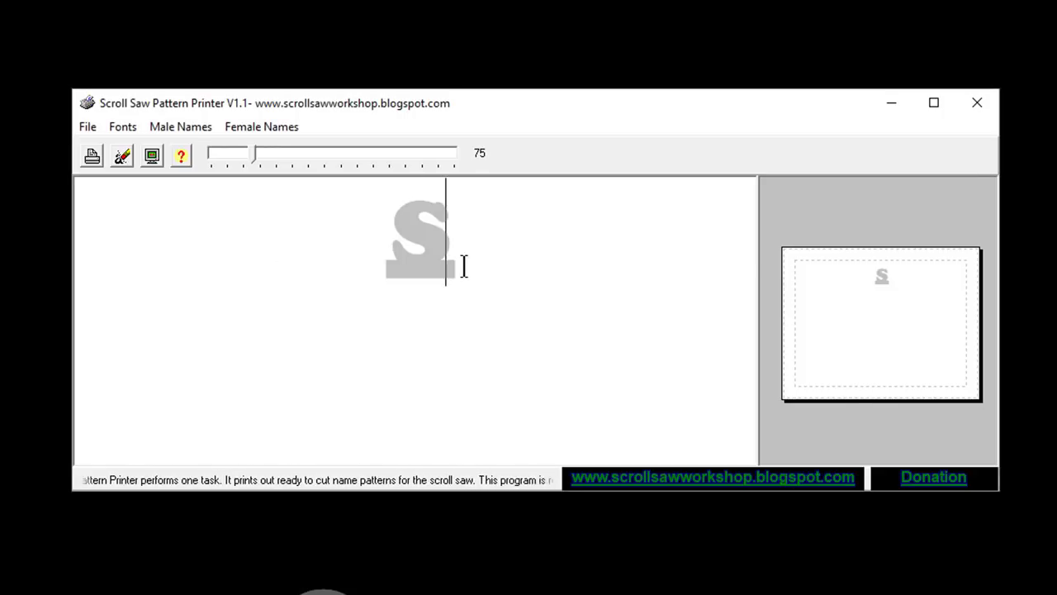
{"action": "type", "text": "TEVE G"}
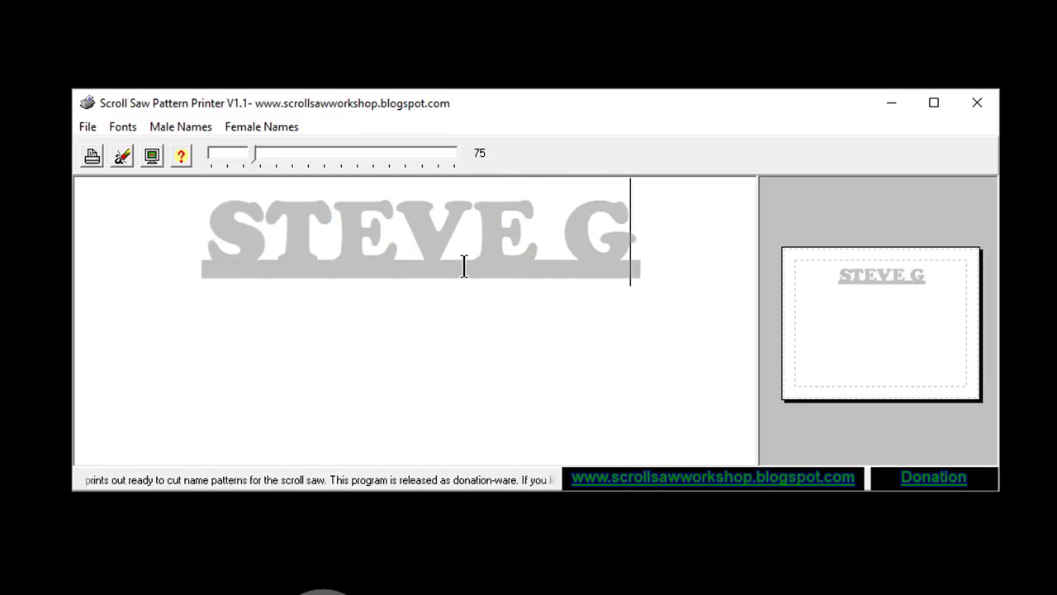
{"action": "type", "text": "OOD"}
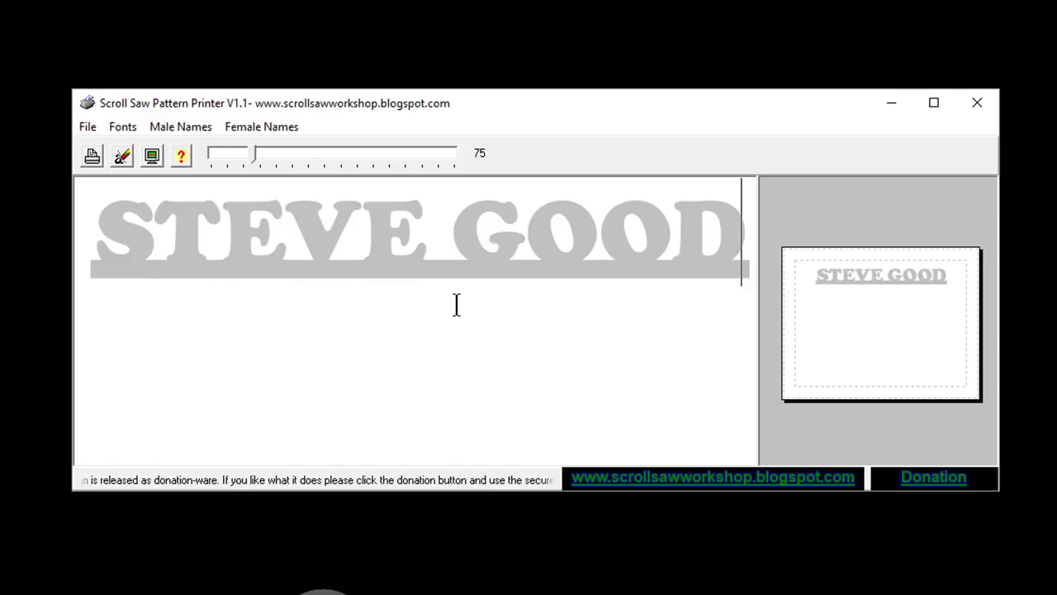
{"action": "key", "text": "BackSpace"}
{"action": "key", "text": "BackSpace"}
{"action": "key", "text": "BackSpace"}
{"action": "key", "text": "BackSpace"}
{"action": "key", "text": "BackSpace"}
{"action": "key", "text": "BackSpace"}
{"action": "key", "text": "BackSpace"}
{"action": "key", "text": "BackSpace"}
{"action": "key", "text": "BackSpace"}
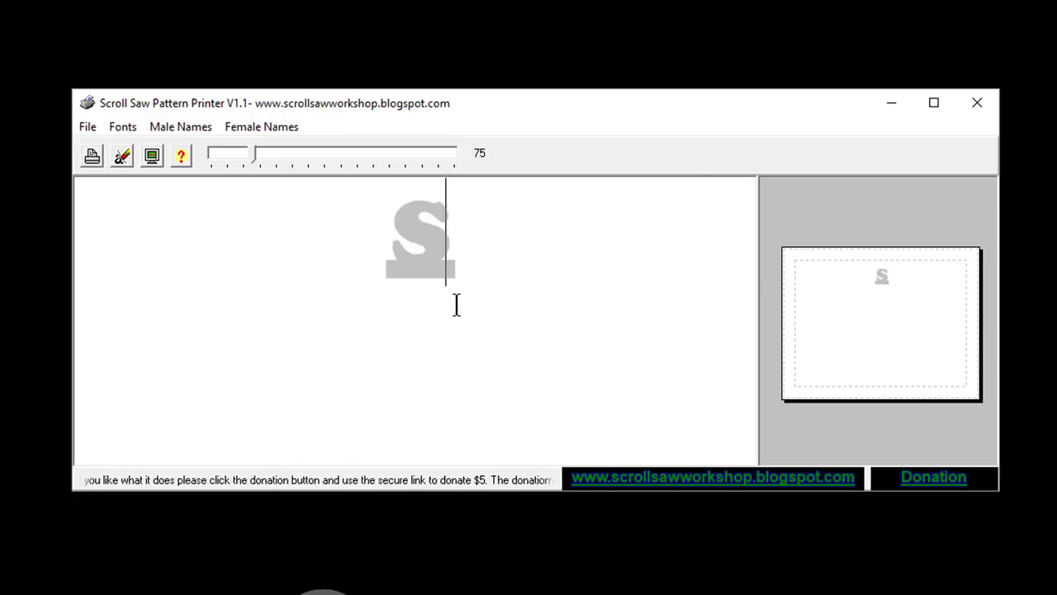
{"action": "key", "text": "BackSpace"}
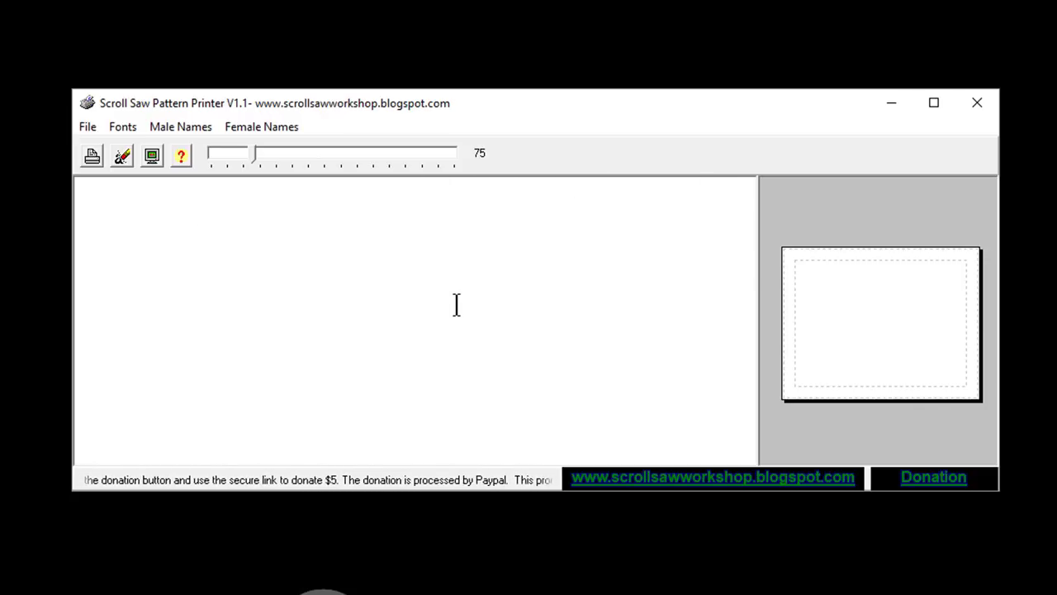
{"action": "type", "text": "-"}
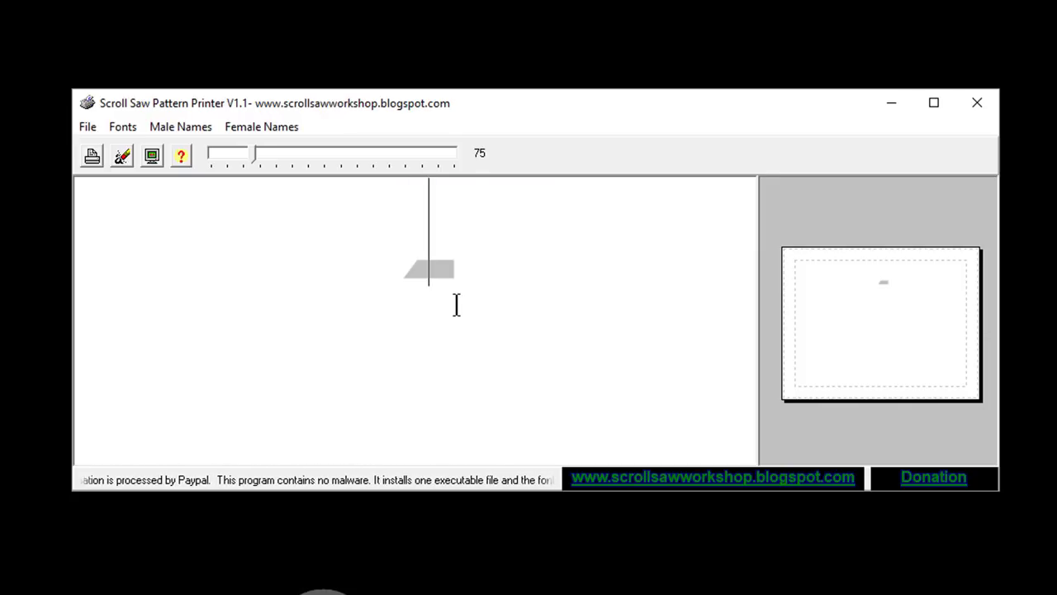
{"action": "type", "text": "STEV"}
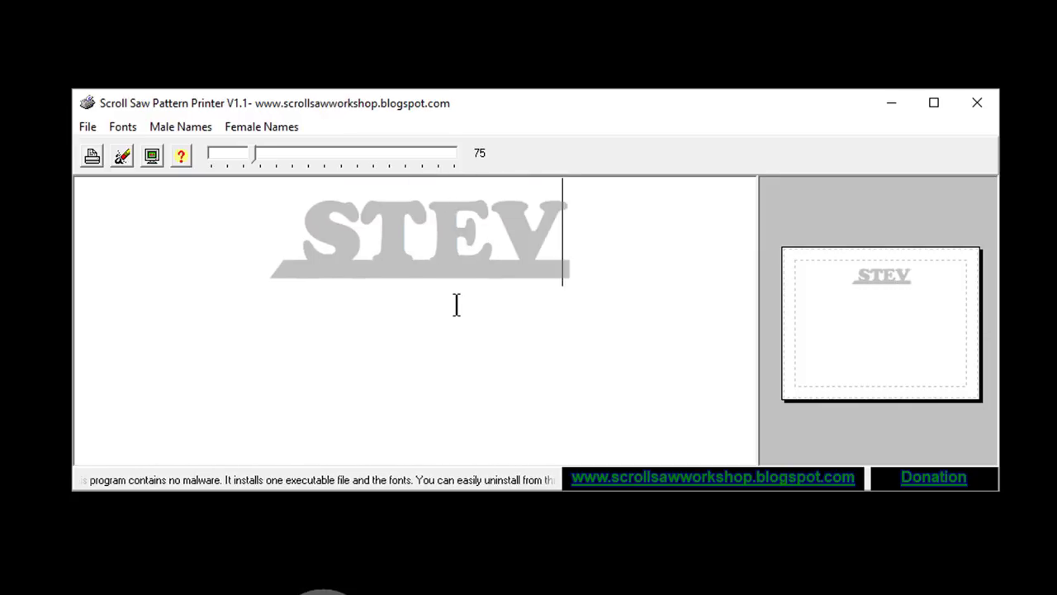
{"action": "type", "text": "E"}
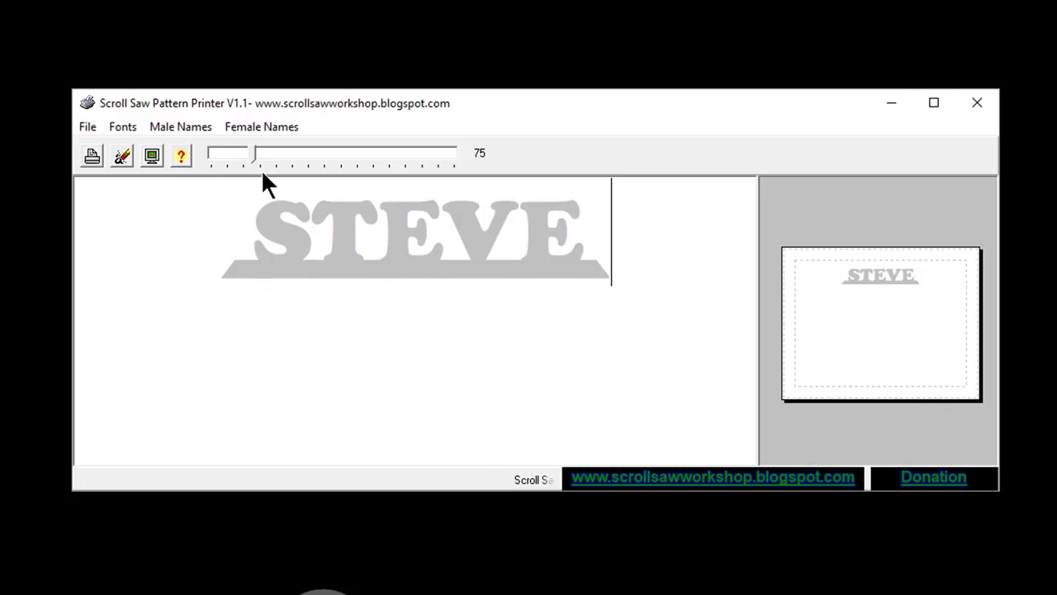
Enlarge the name pattern in two stages up to the maximum size of 200.
{"action": "left_click_drag", "start_coordinate": [250, 152], "coordinate": [345, 152]}
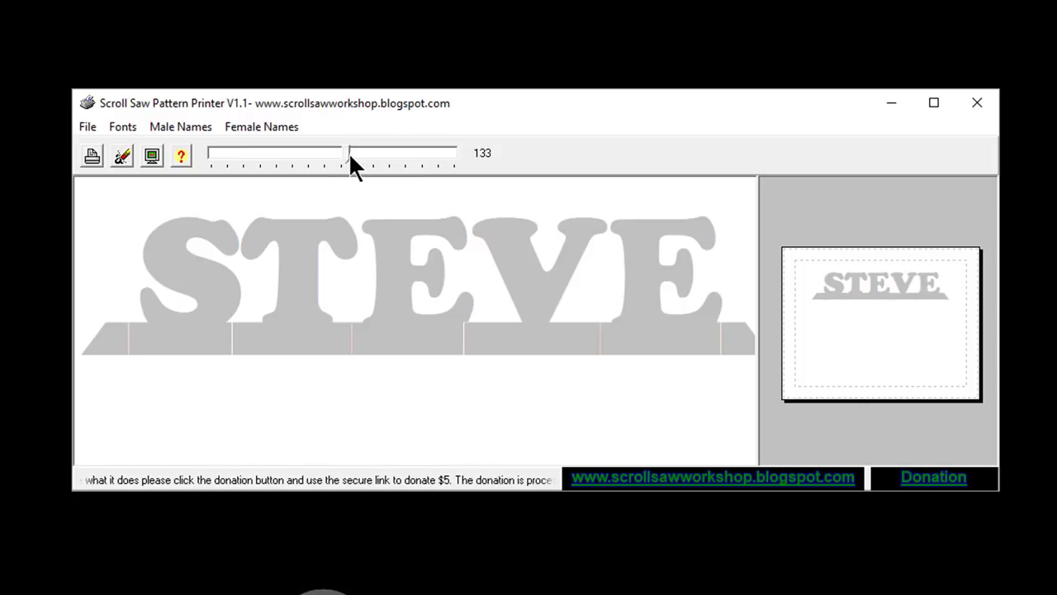
{"action": "left_click_drag", "start_coordinate": [349, 152], "coordinate": [468, 160]}
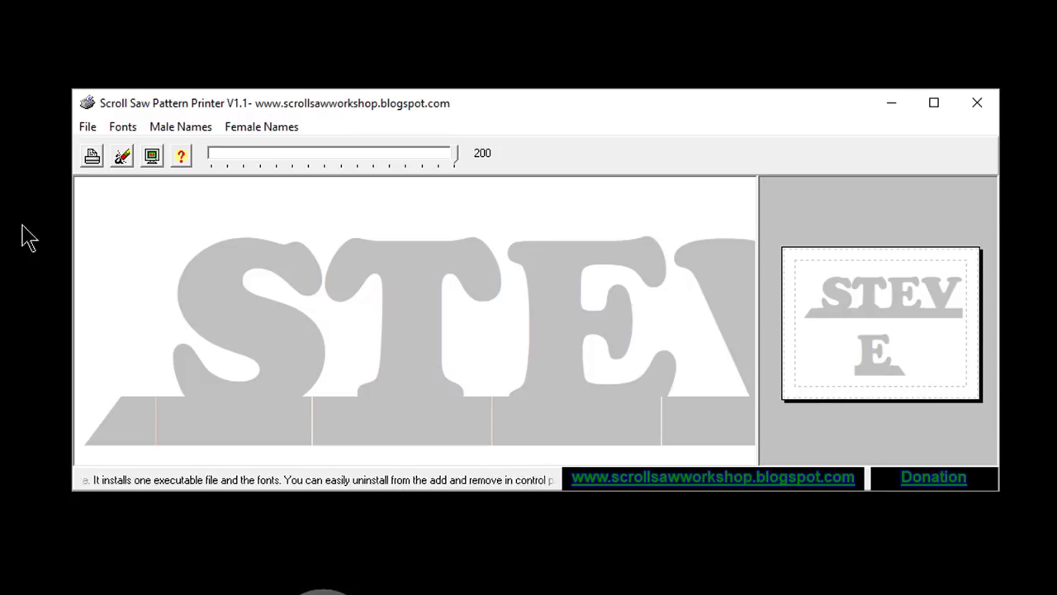
Clear the old pattern, set the pattern colour to black, and start a new one with 'S'.
{"action": "left_click", "coordinate": [121, 154]}
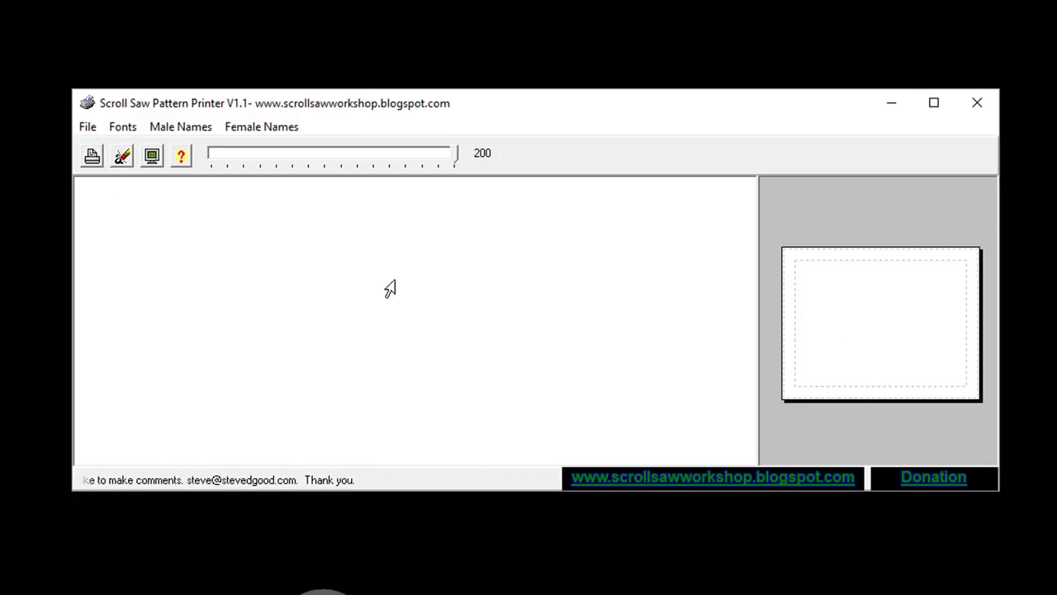
{"action": "left_click", "coordinate": [152, 155]}
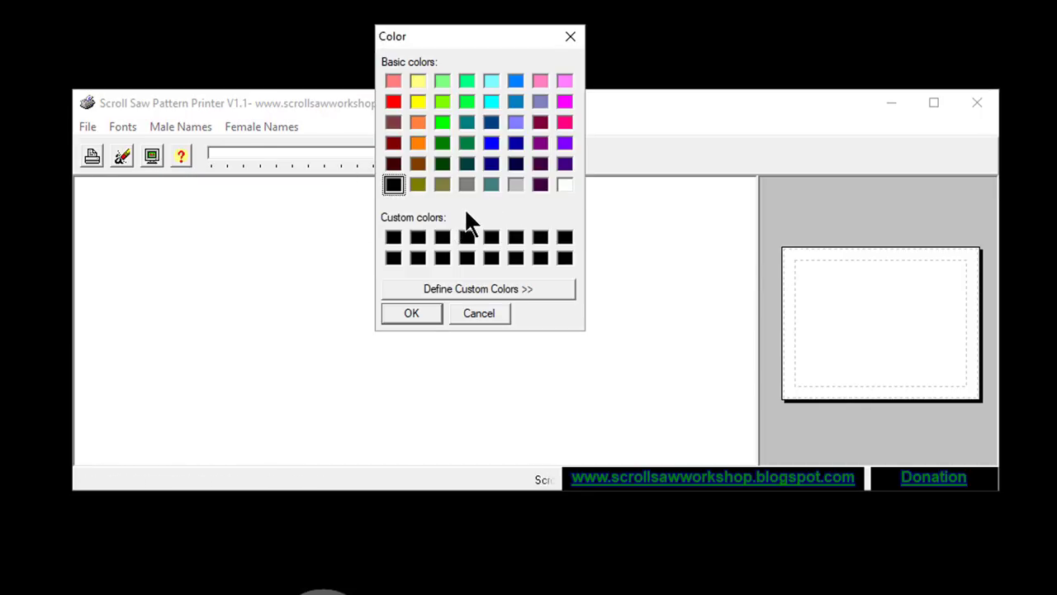
{"action": "left_click", "coordinate": [393, 184]}
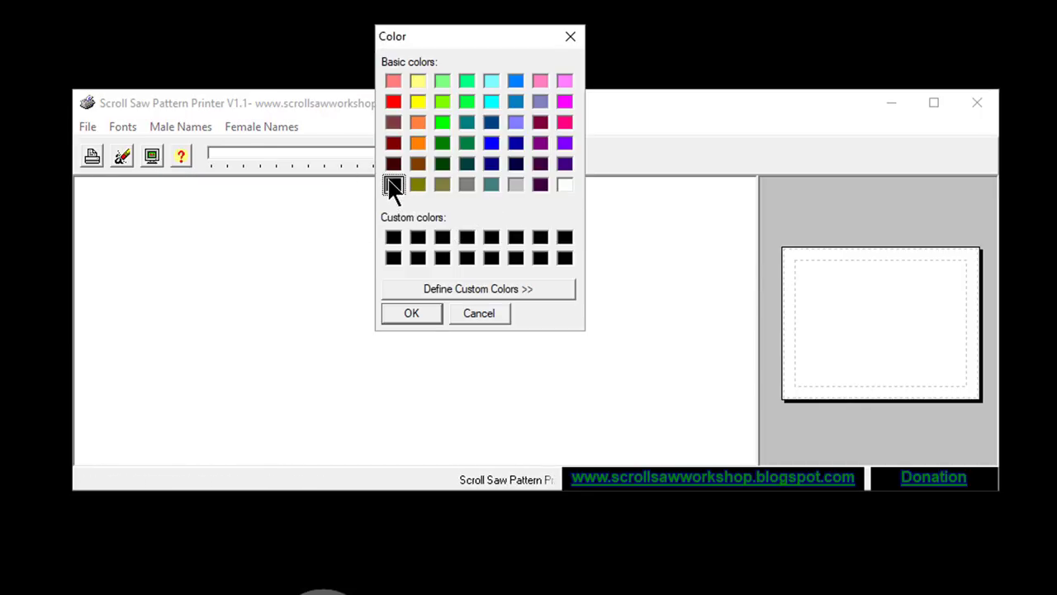
{"action": "left_click", "coordinate": [411, 319]}
{"action": "type", "text": "S"}
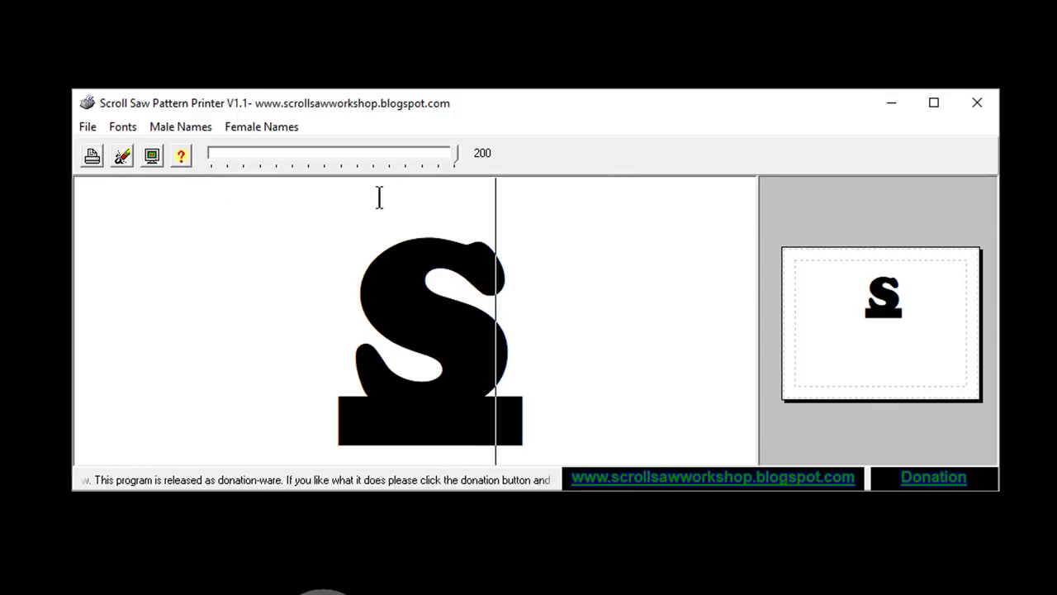
{"action": "left_click", "coordinate": [179, 127]}
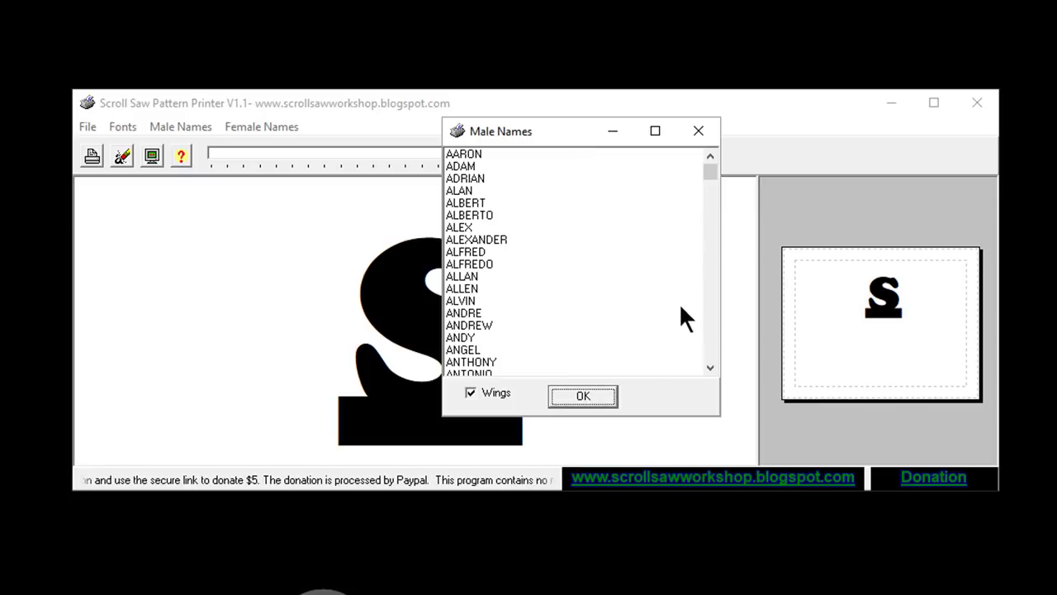
{"action": "left_click_drag", "start_coordinate": [710, 171], "coordinate": [707, 384]}
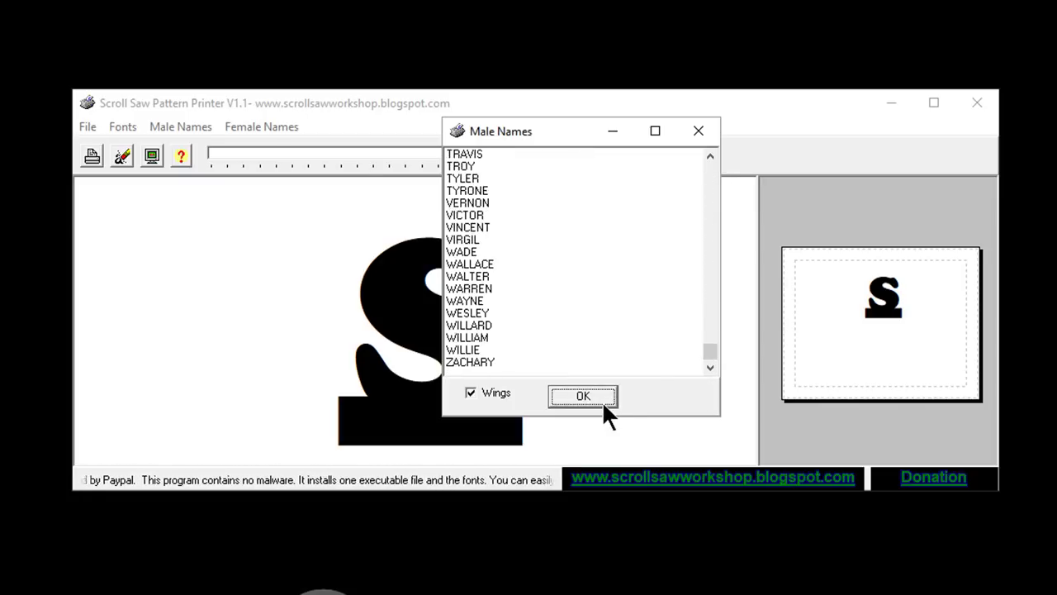
{"action": "left_click", "coordinate": [699, 137]}
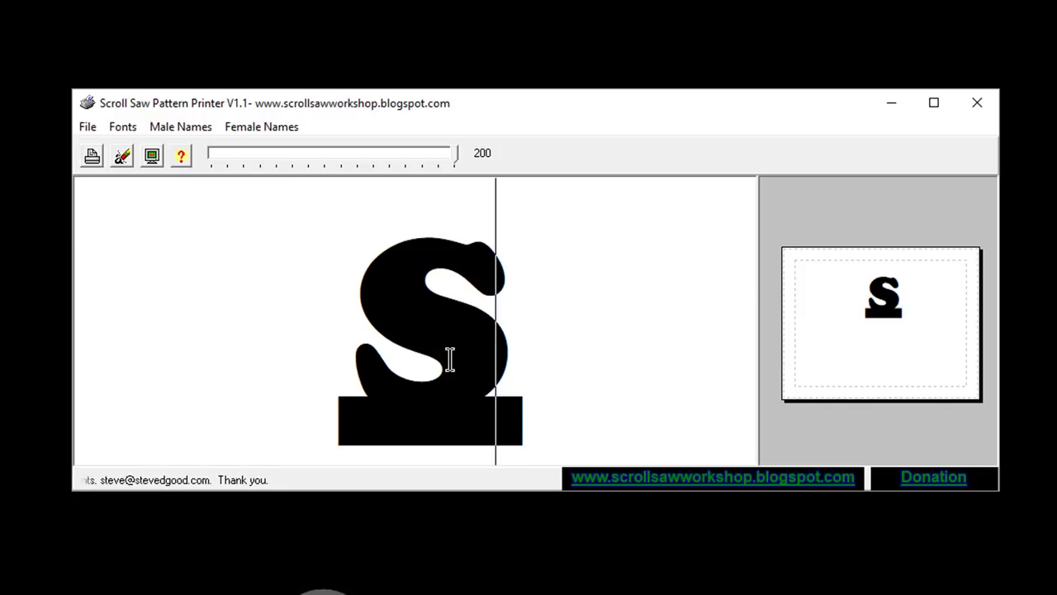
Extend the text with 'dsdfsdfsdfs' and switch the font to Scrollsaw02, then Scrollsaw03.
{"action": "type", "text": "dsdfsdfsdfs"}
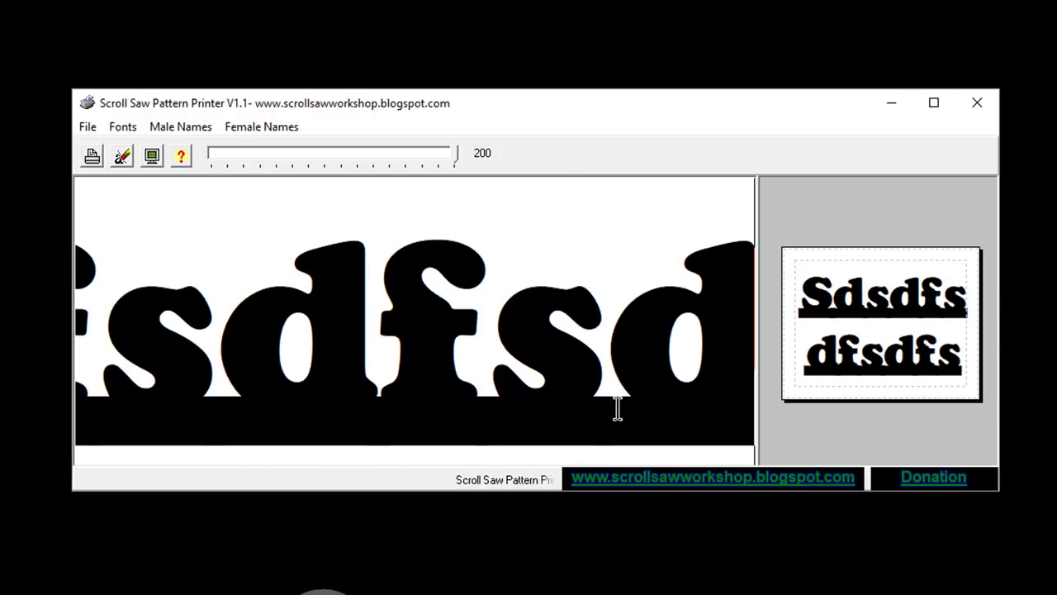
{"action": "left_click", "coordinate": [131, 126]}
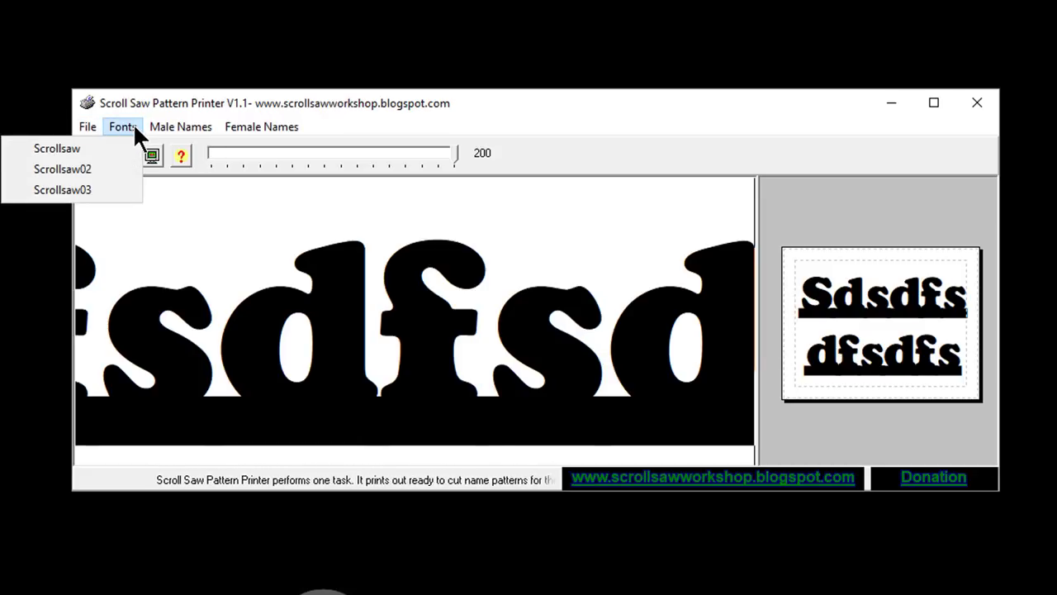
{"action": "left_click", "coordinate": [89, 169]}
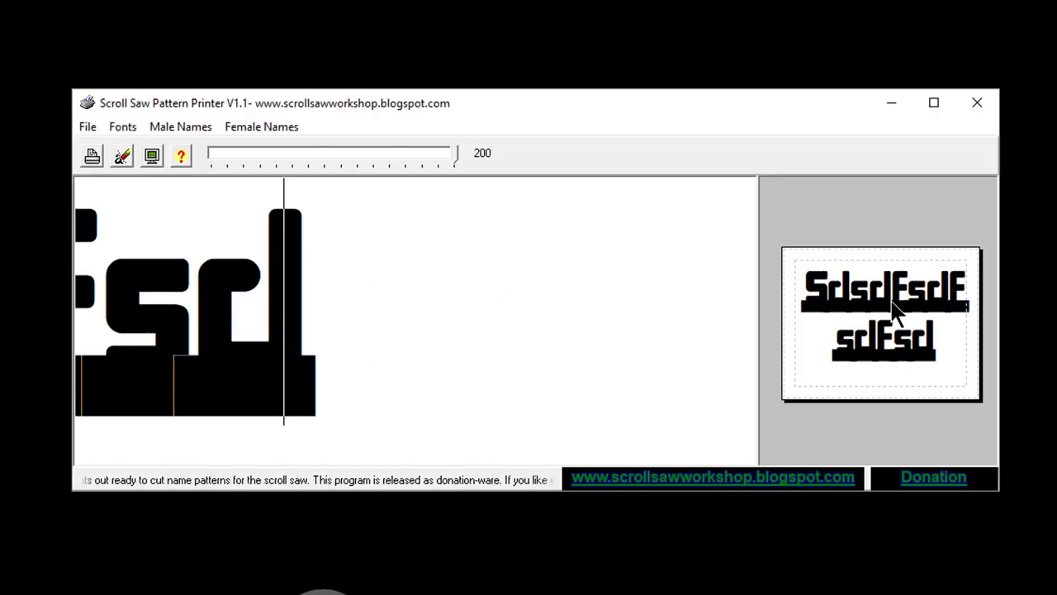
{"action": "left_click", "coordinate": [121, 128]}
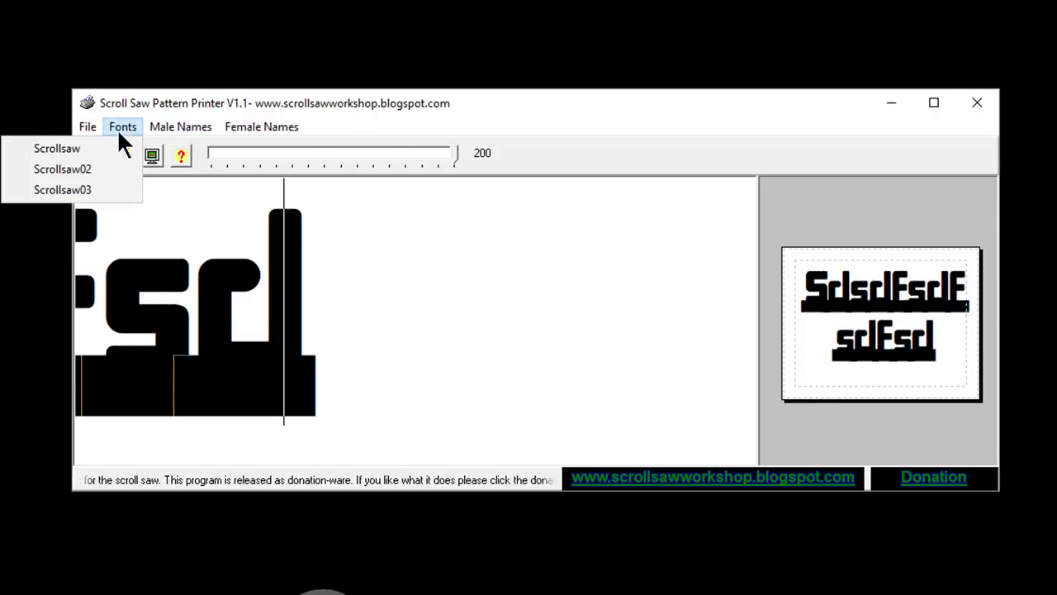
{"action": "left_click", "coordinate": [89, 190]}
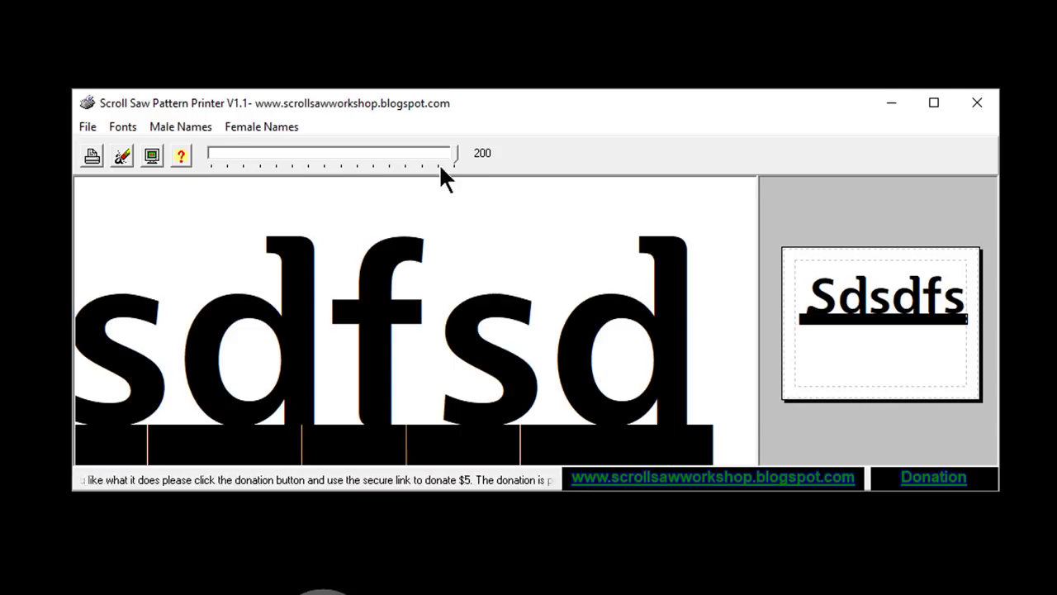
Reduce the pattern size to 96 so the text fits one line, then quit the printer.
{"action": "left_click_drag", "start_coordinate": [324, 159], "coordinate": [285, 152]}
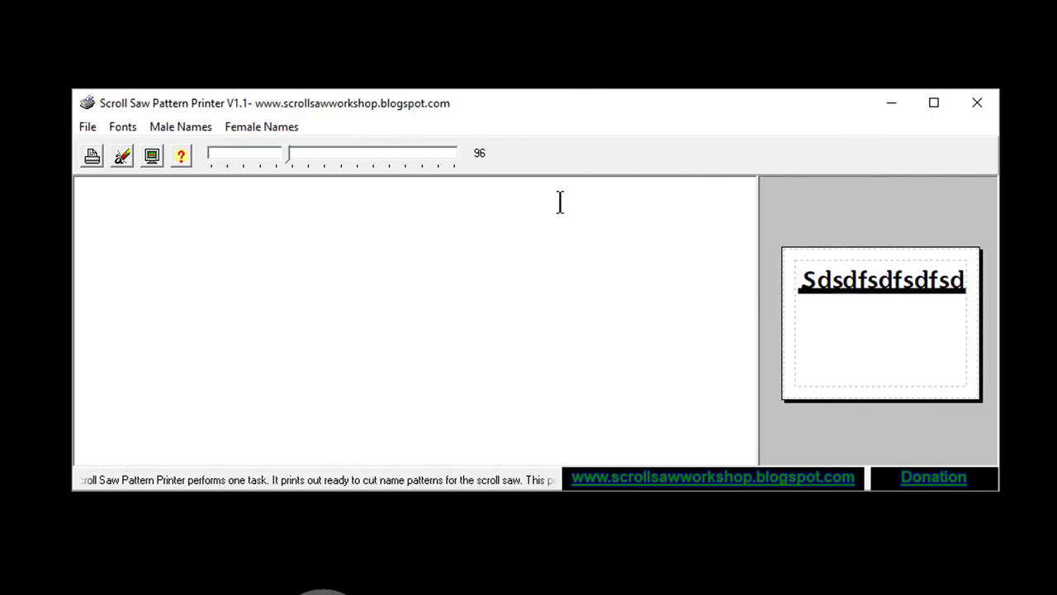
{"action": "left_click", "coordinate": [976, 105]}
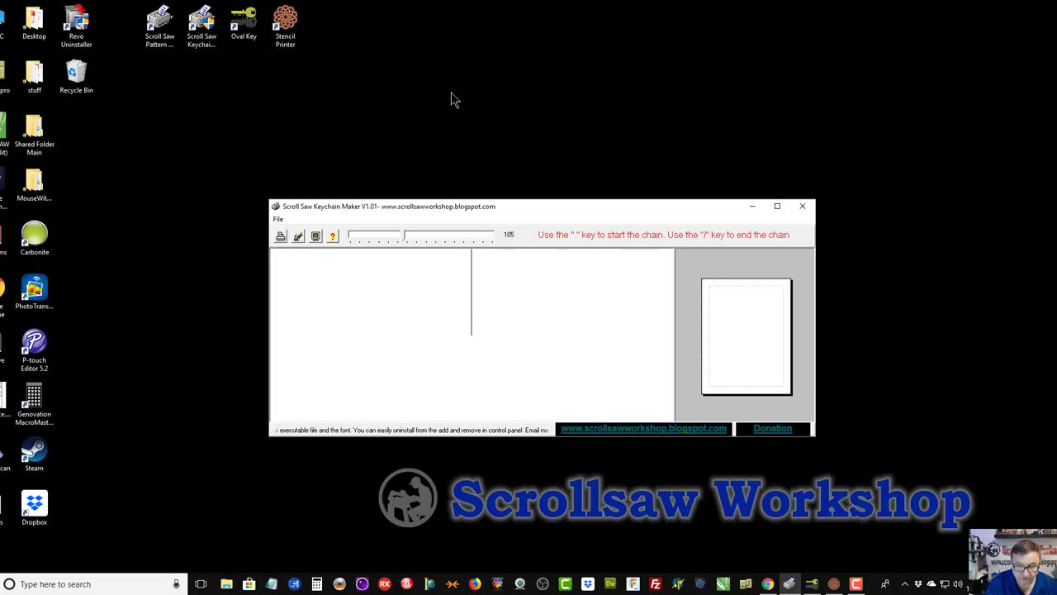
Replace a first-name keychain with a new ringed keychain for another short name, ended with '/'.
{"action": "type", "text": "."}
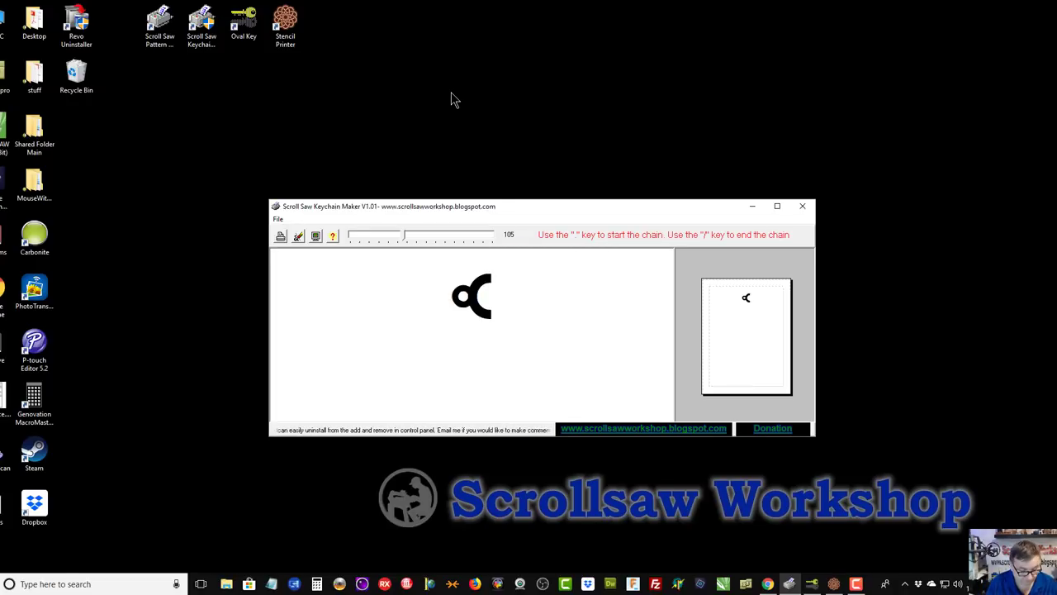
{"action": "type", "text": "STEVE"}
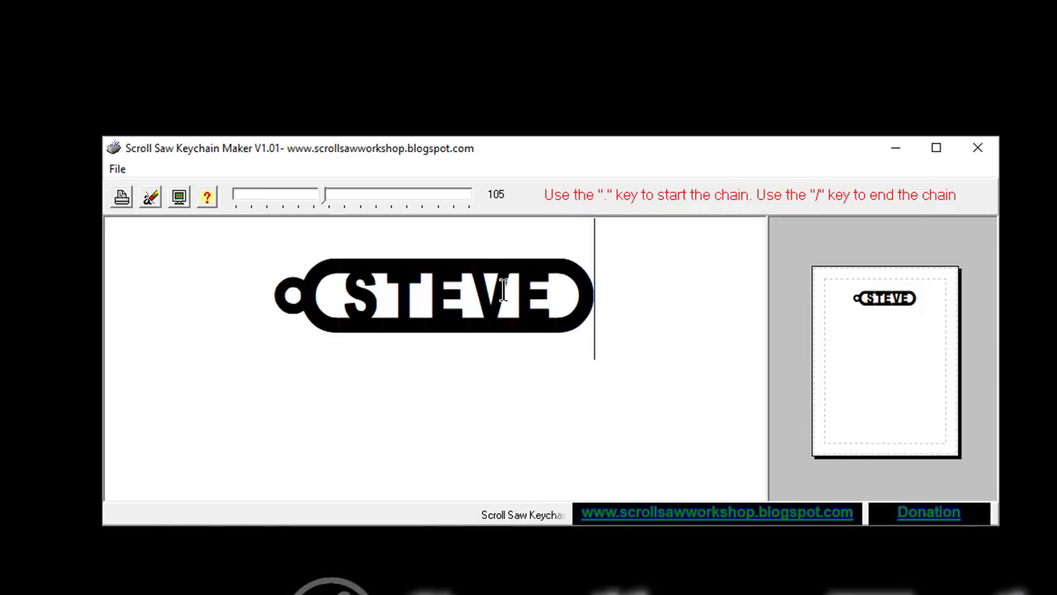
{"action": "key", "text": "BackSpace"}
{"action": "key", "text": "BackSpace"}
{"action": "key", "text": "BackSpace"}
{"action": "key", "text": "BackSpace"}
{"action": "key", "text": "BackSpace"}
{"action": "key", "text": "BackSpace"}
{"action": "key", "text": "BackSpace"}
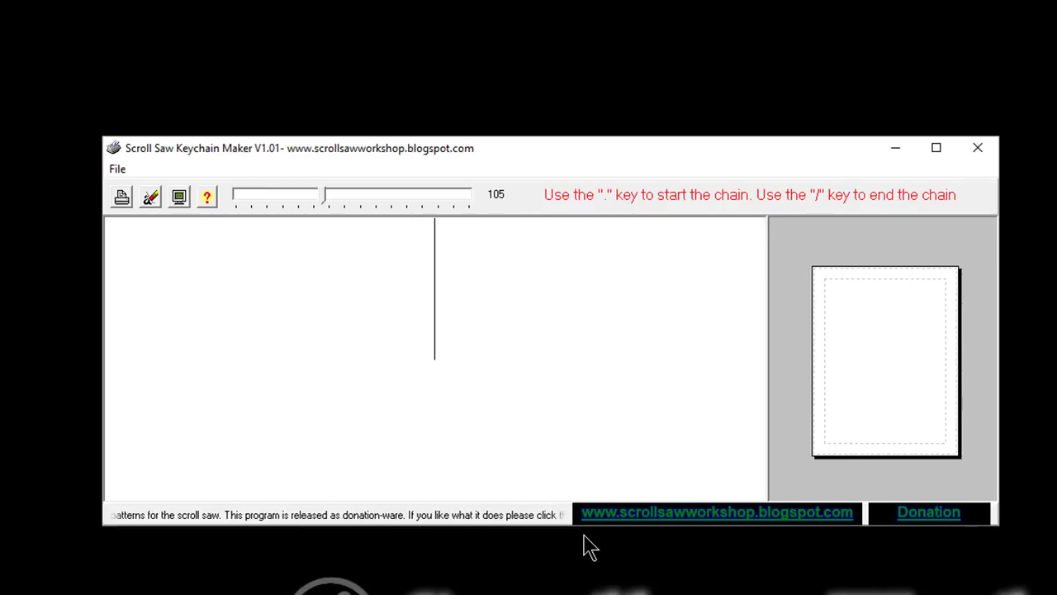
{"action": "type", "text": ".MI"}
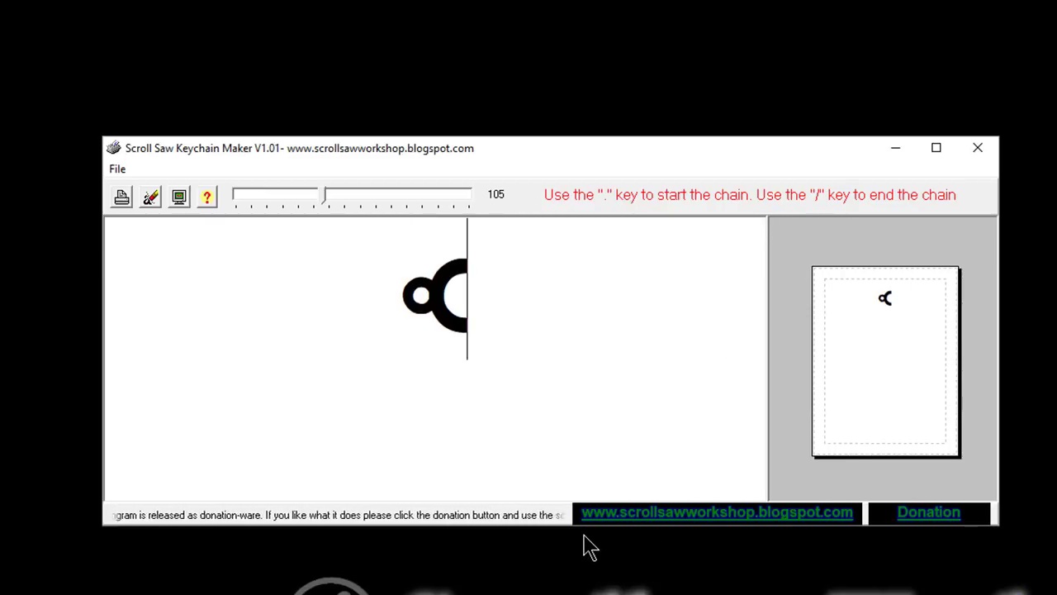
{"action": "type", "text": "KE/"}
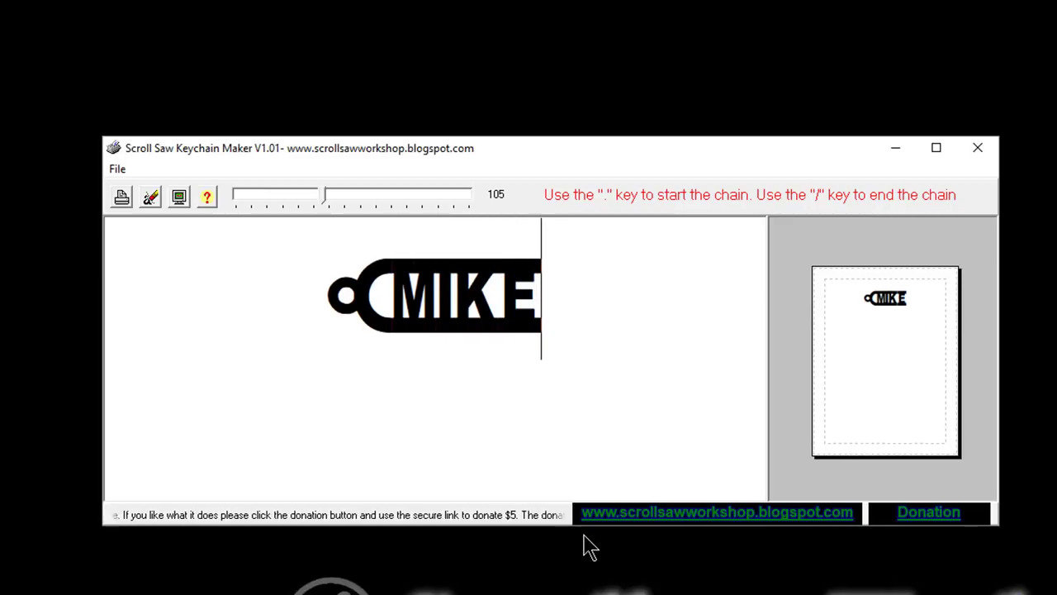
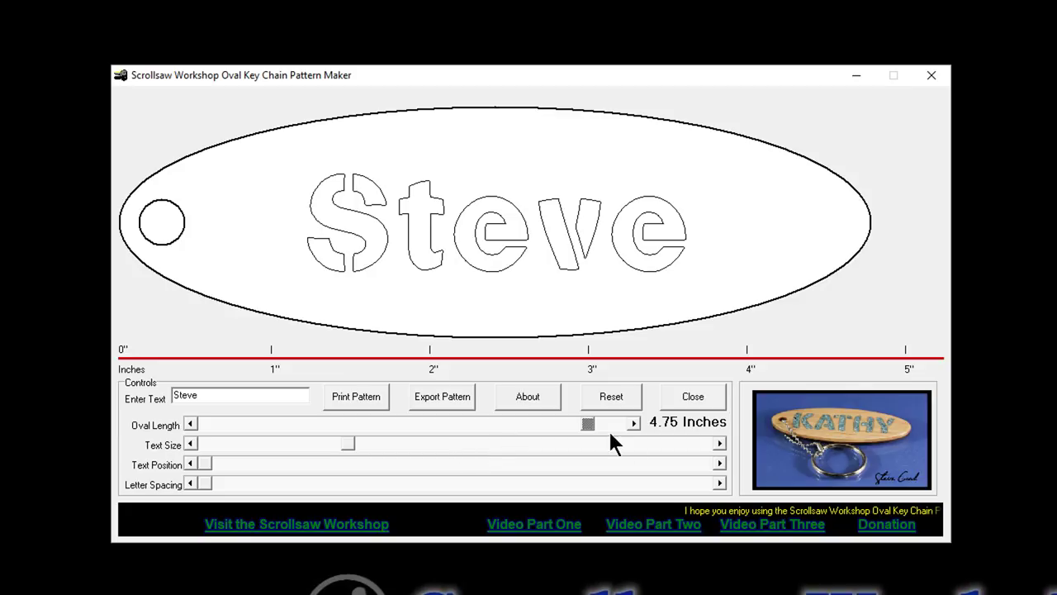
Shorten the oval to 3.2 inches, then enlarge, shift right and spread out the Steve lettering.
{"action": "left_click_drag", "start_coordinate": [589, 419], "coordinate": [428, 421]}
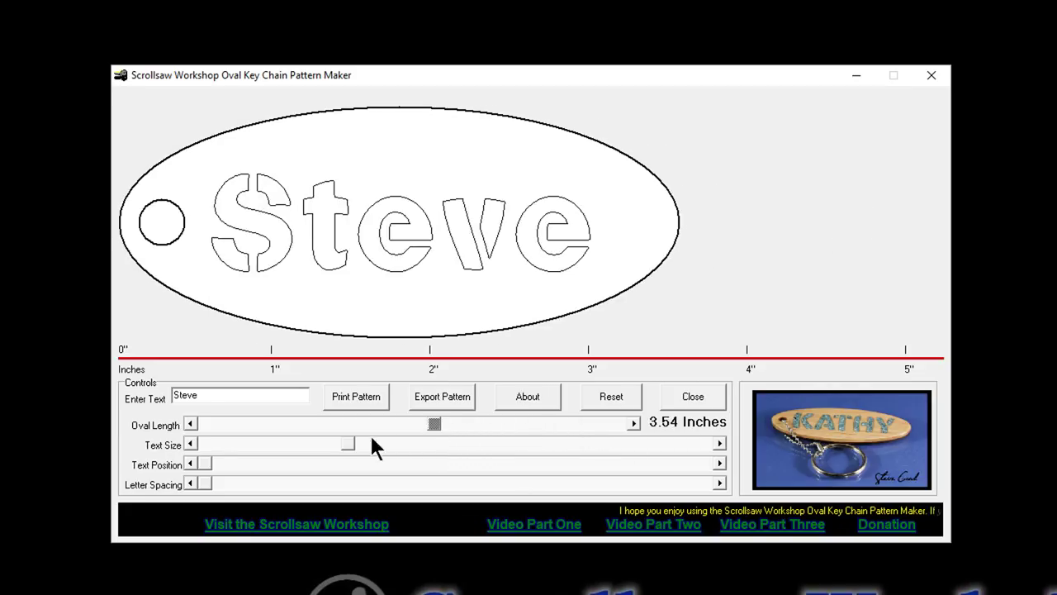
{"action": "left_click_drag", "start_coordinate": [355, 438], "coordinate": [329, 438]}
{"action": "left_click_drag", "start_coordinate": [203, 465], "coordinate": [375, 467]}
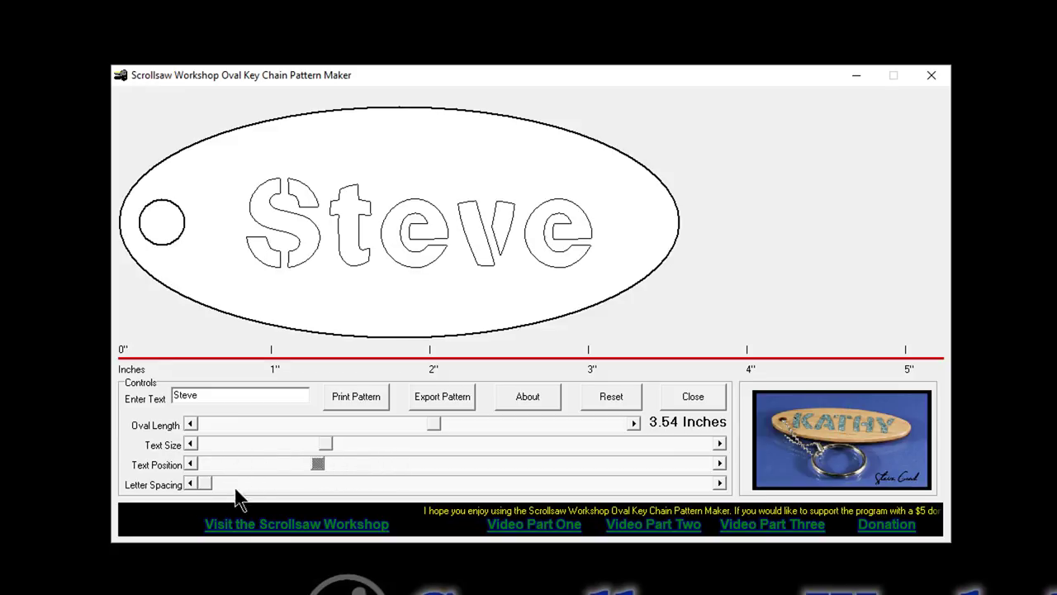
{"action": "left_click_drag", "start_coordinate": [208, 488], "coordinate": [261, 486]}
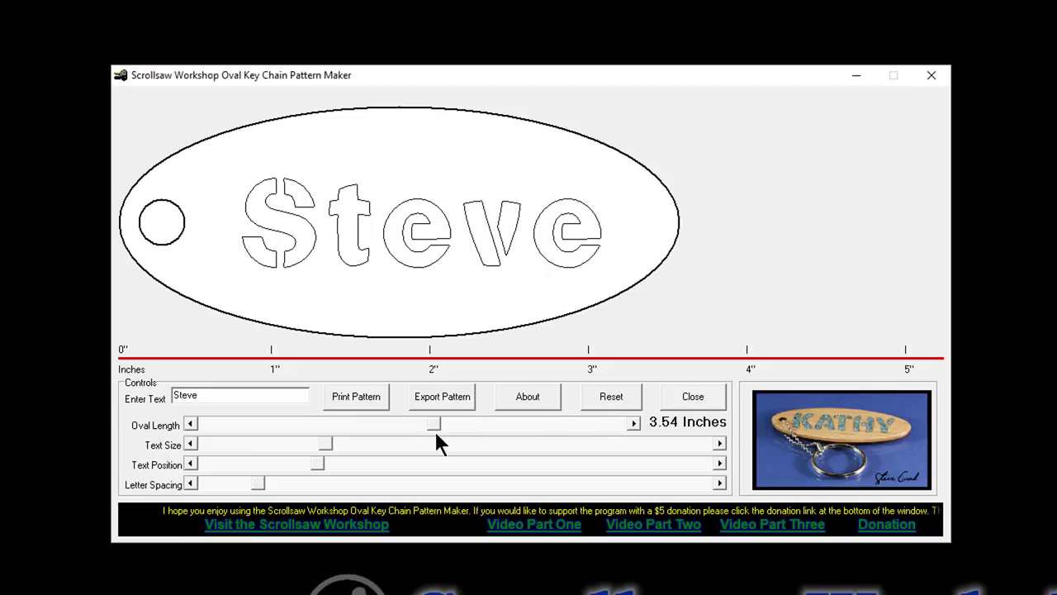
{"action": "left_click_drag", "start_coordinate": [432, 423], "coordinate": [389, 432]}
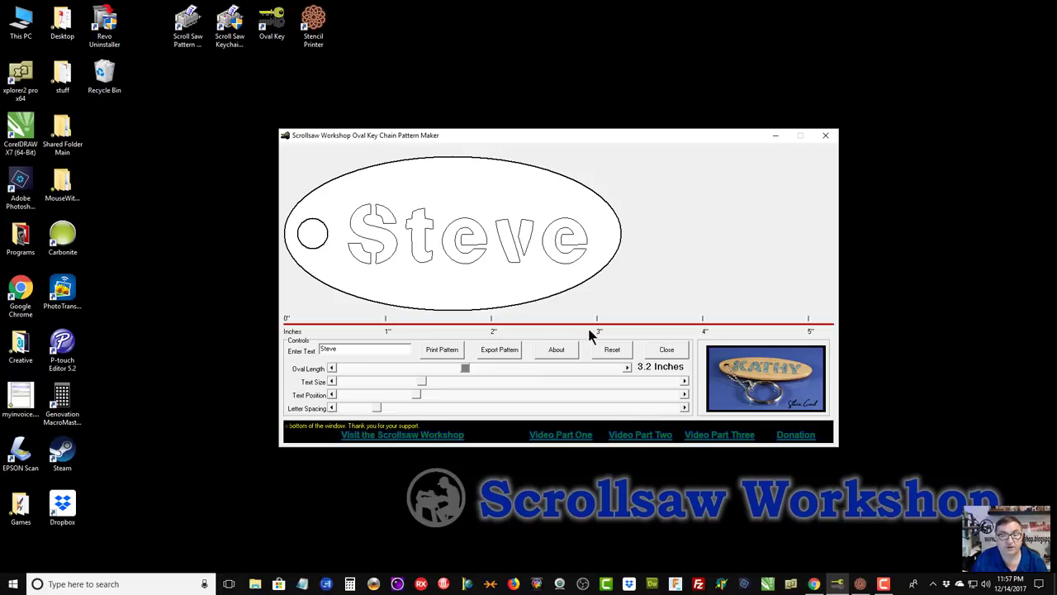
Abandon the pattern export, reset the oval to its 3.25-inch default, and close the pattern maker.
{"action": "left_click", "coordinate": [499, 350]}
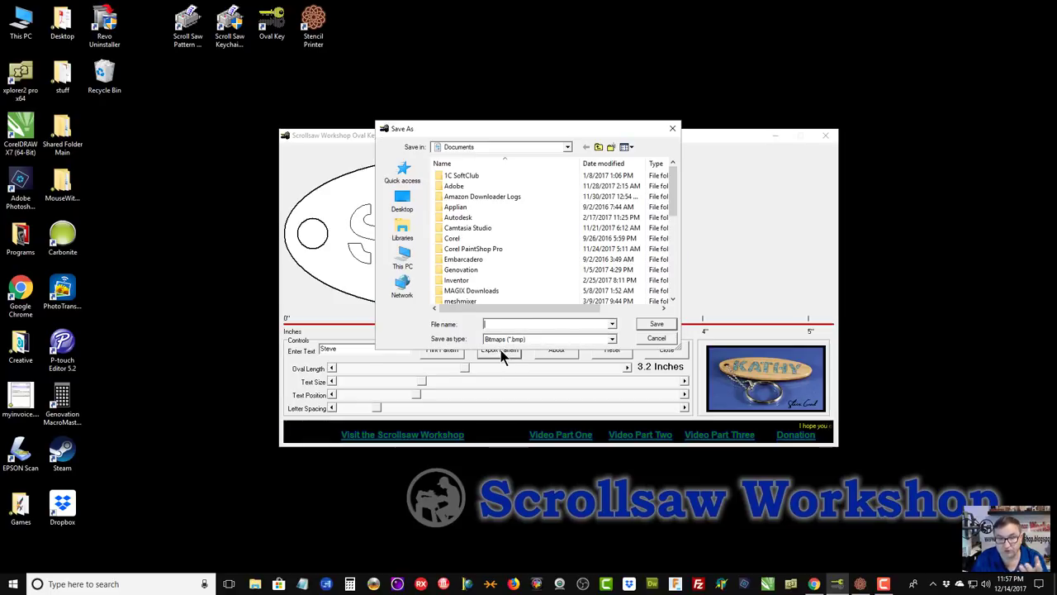
{"action": "left_click", "coordinate": [656, 340]}
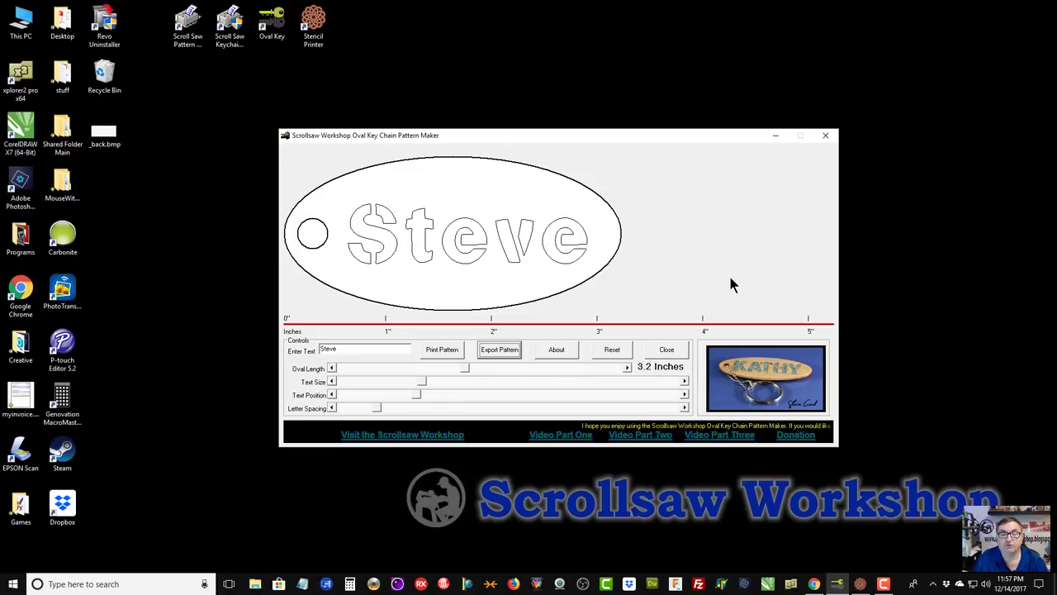
{"action": "left_click", "coordinate": [612, 350]}
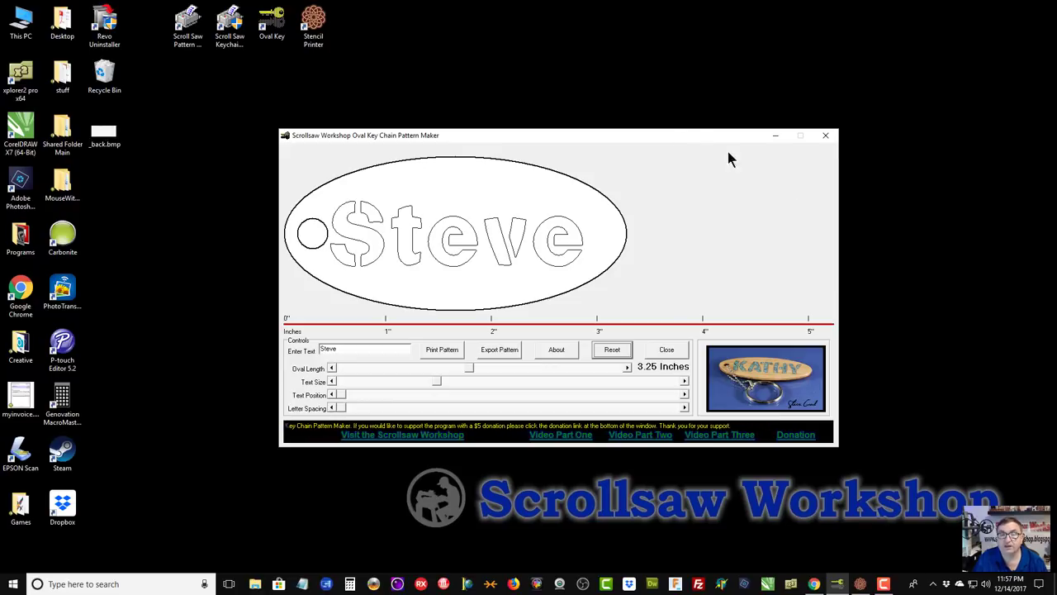
{"action": "left_click", "coordinate": [828, 136]}
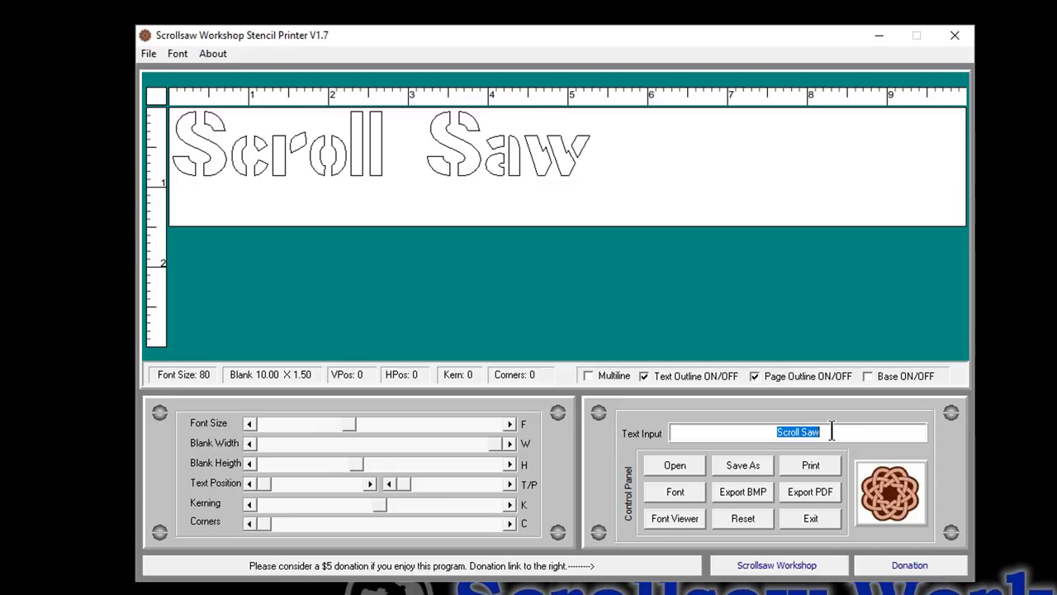
Replace the Scroll Saw text with STEVE in the Emmett font.
{"action": "left_click_drag", "start_coordinate": [832, 431], "coordinate": [725, 428]}
{"action": "type", "text": "STEVE"}
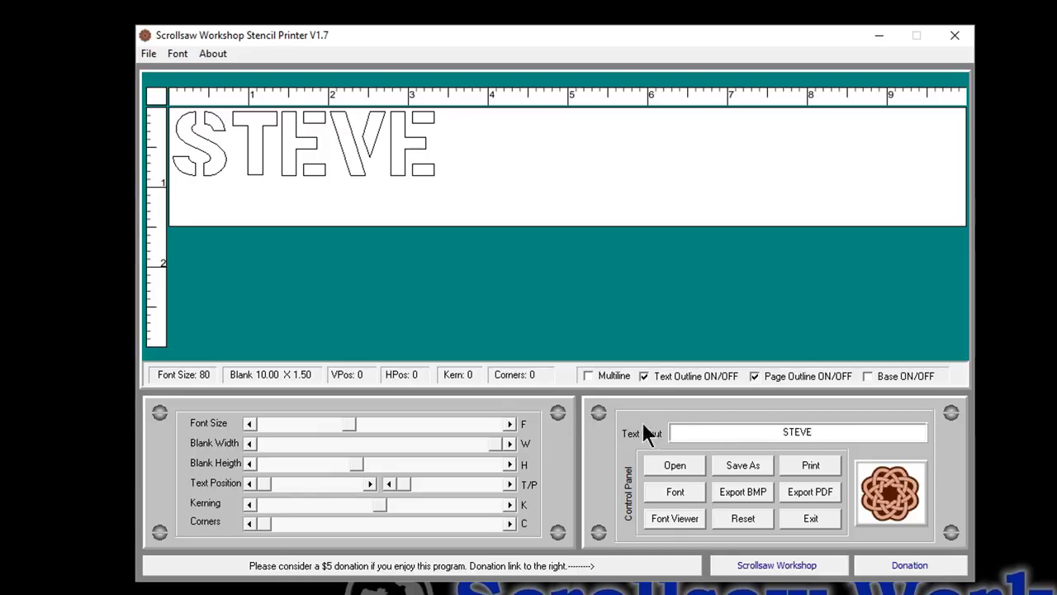
{"action": "left_click", "coordinate": [665, 489]}
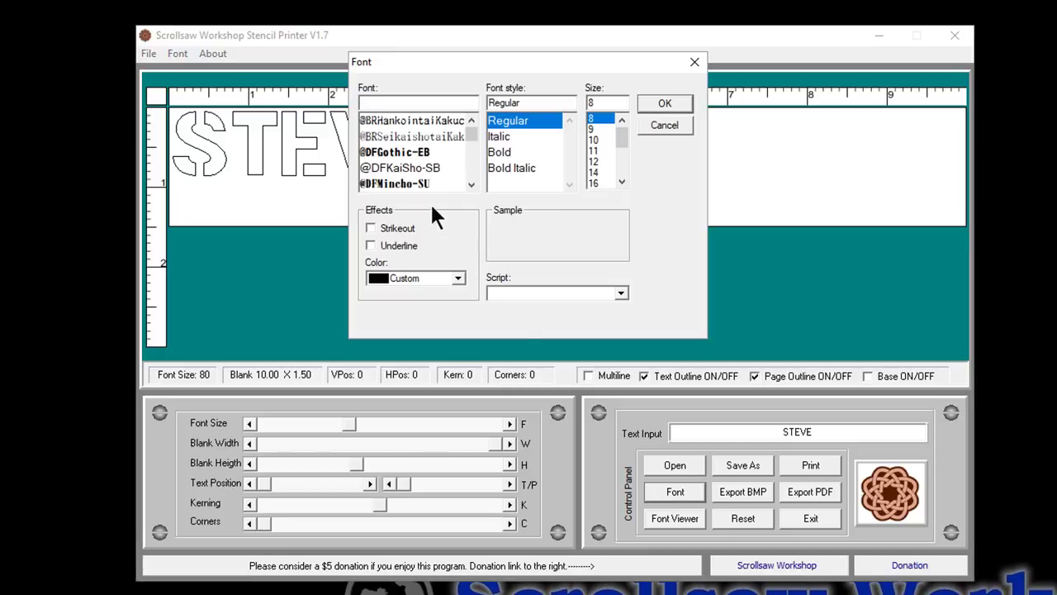
{"action": "left_click_drag", "start_coordinate": [475, 134], "coordinate": [473, 147]}
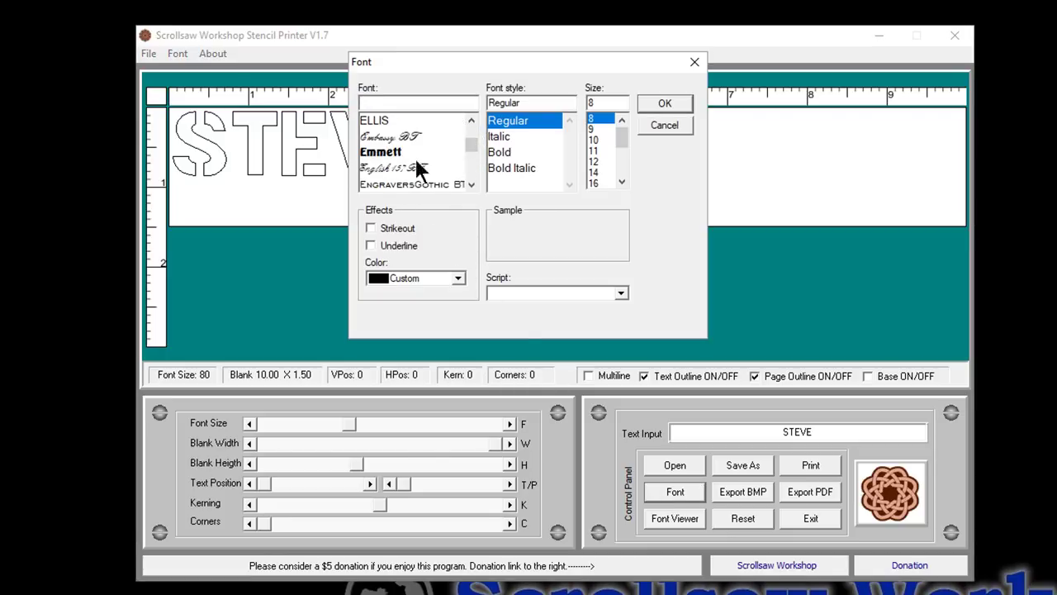
{"action": "left_click", "coordinate": [381, 153]}
{"action": "left_click", "coordinate": [667, 103]}
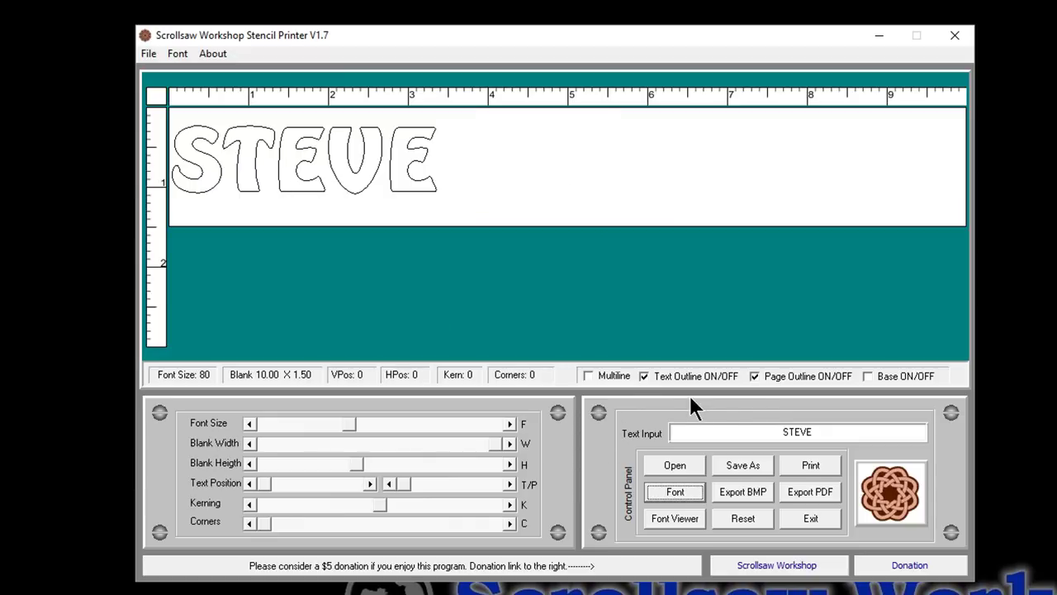
Add a base bar, raise font size to 126, and narrow the blank to 5.56 × 1.97.
{"action": "left_click", "coordinate": [869, 375]}
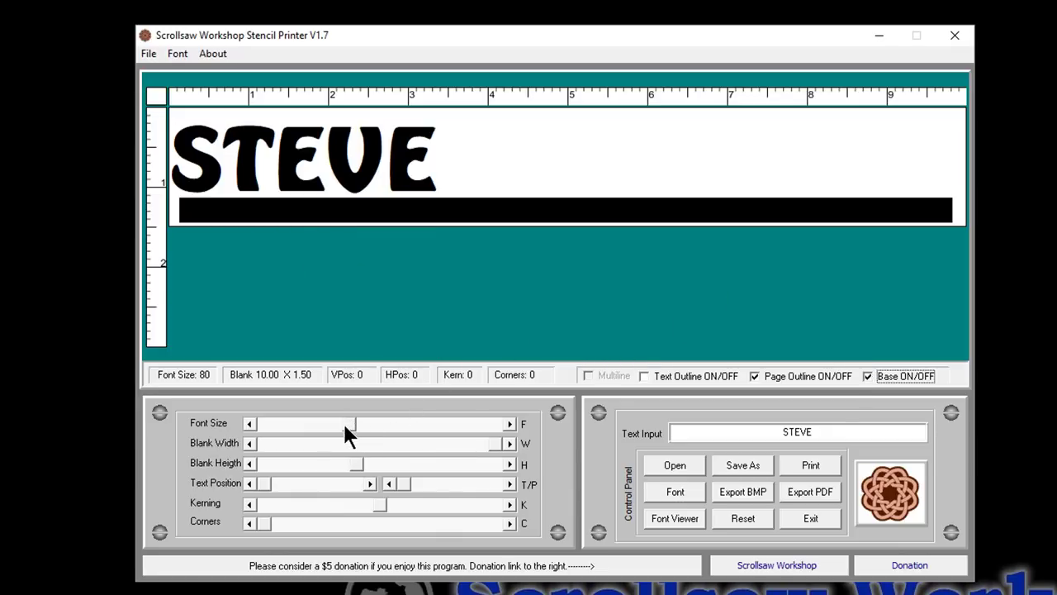
{"action": "left_click_drag", "start_coordinate": [344, 424], "coordinate": [406, 425]}
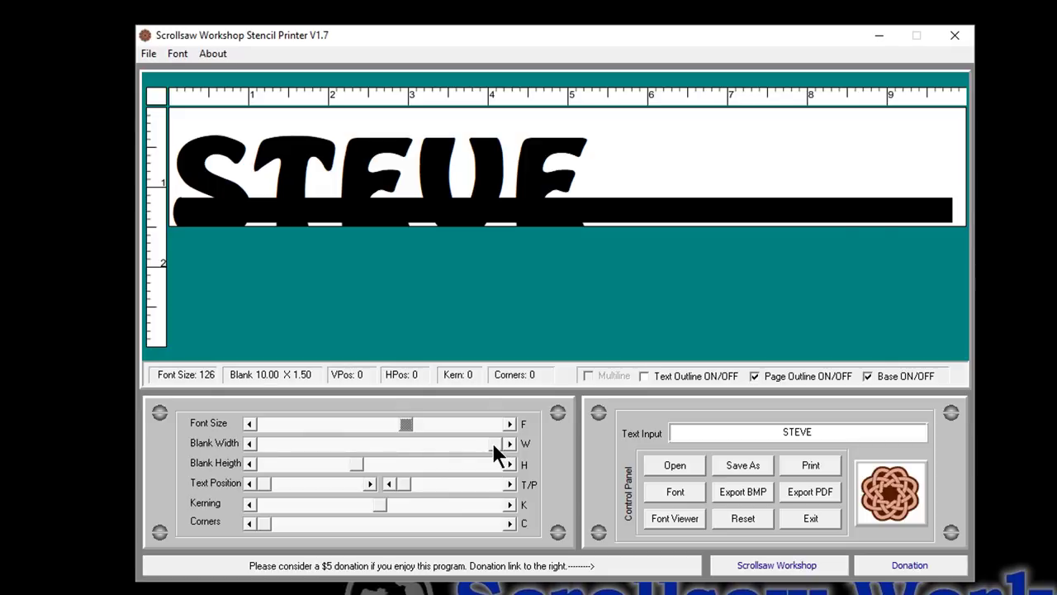
{"action": "left_click_drag", "start_coordinate": [502, 445], "coordinate": [400, 462]}
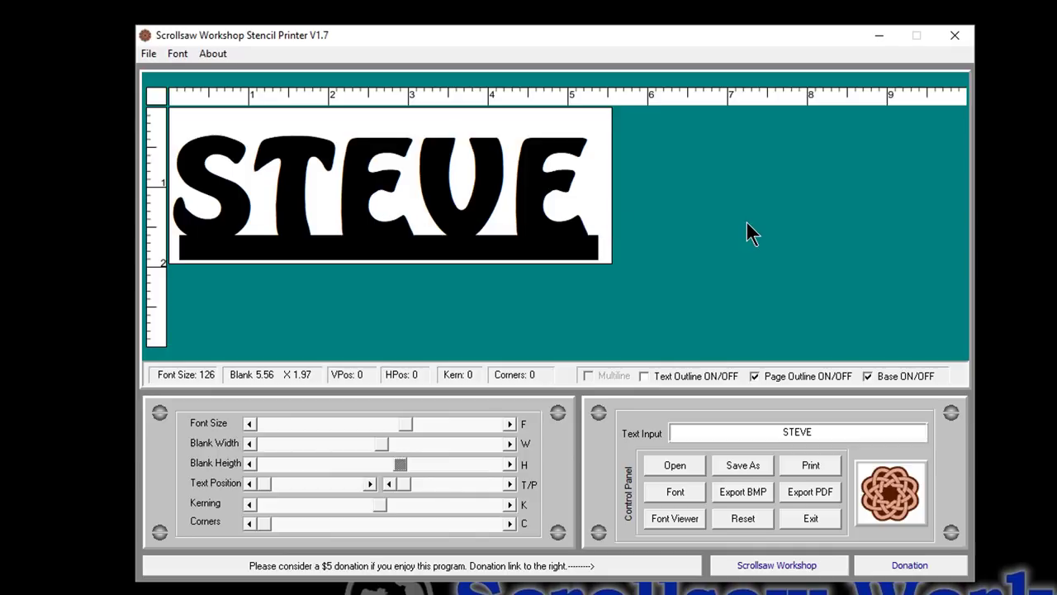
Switch STEVE to the Freshman font.
{"action": "left_click", "coordinate": [674, 493]}
{"action": "scroll", "coordinate": [475, 169], "scroll_direction": "down", "scroll_amount": 4}
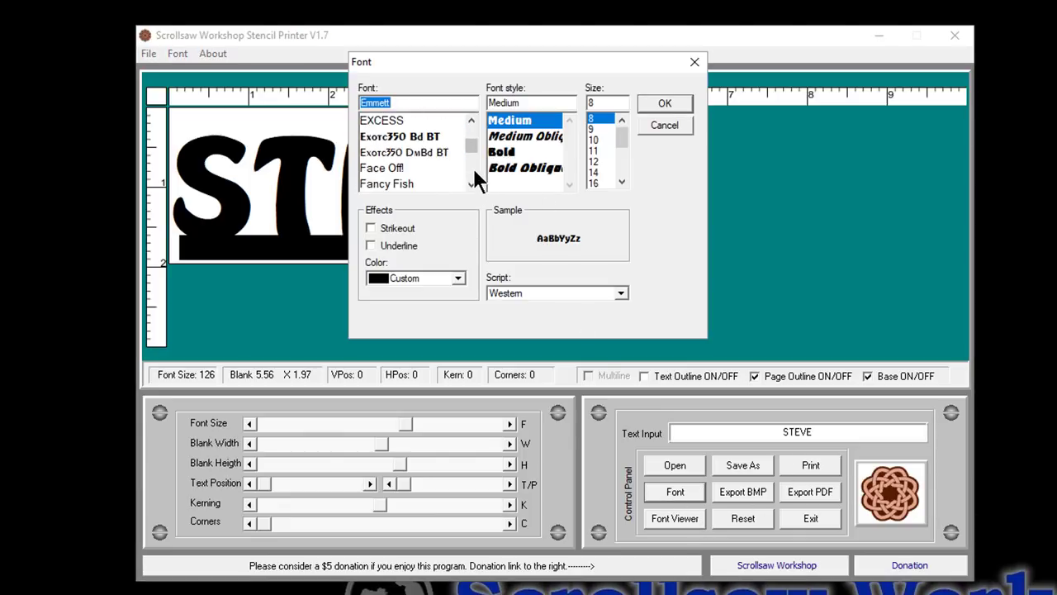
{"action": "left_click", "coordinate": [394, 154]}
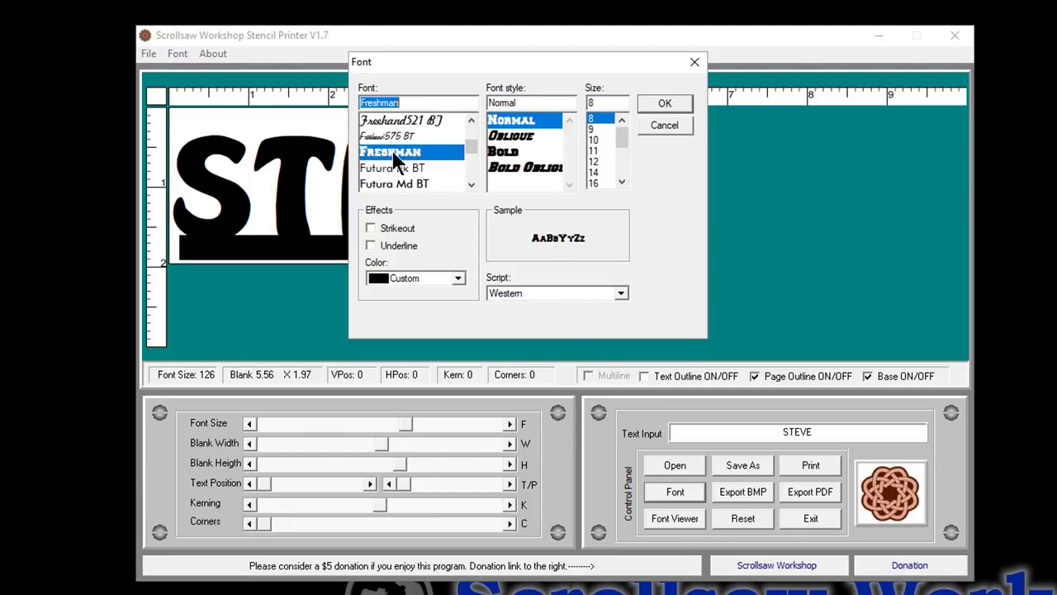
{"action": "left_click", "coordinate": [667, 104]}
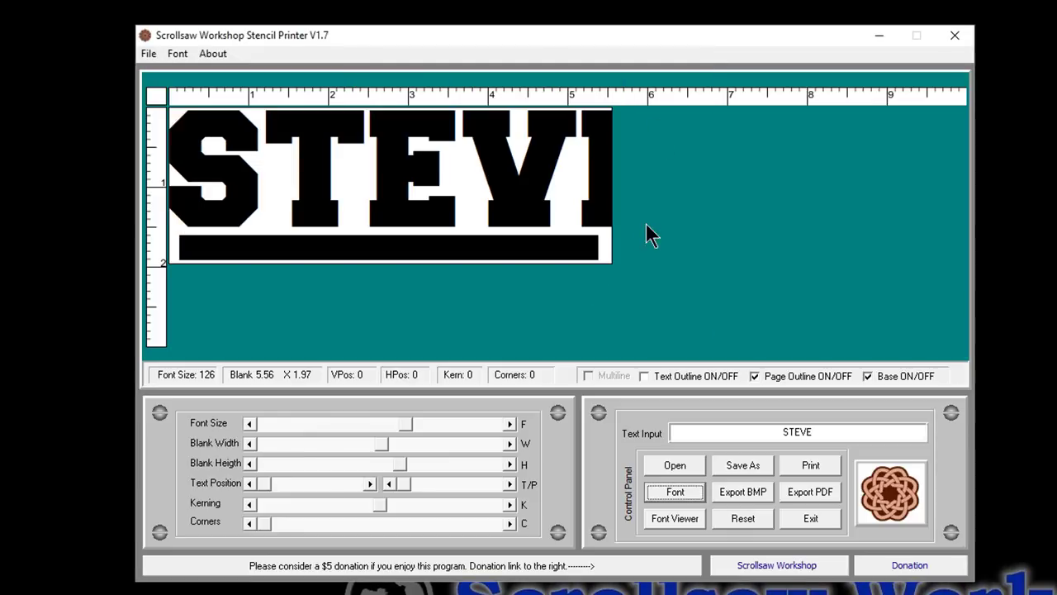
Widen the blank to 7.38 inches, shift STEVE down and right, and remove the base bar.
{"action": "left_click_drag", "start_coordinate": [375, 440], "coordinate": [424, 447]}
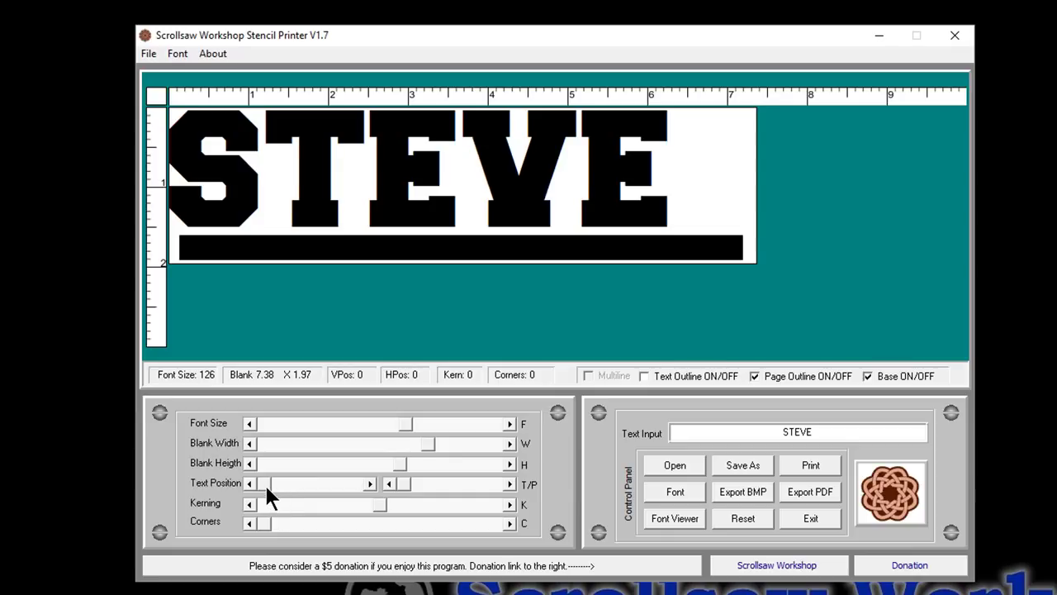
{"action": "left_click_drag", "start_coordinate": [264, 482], "coordinate": [270, 482]}
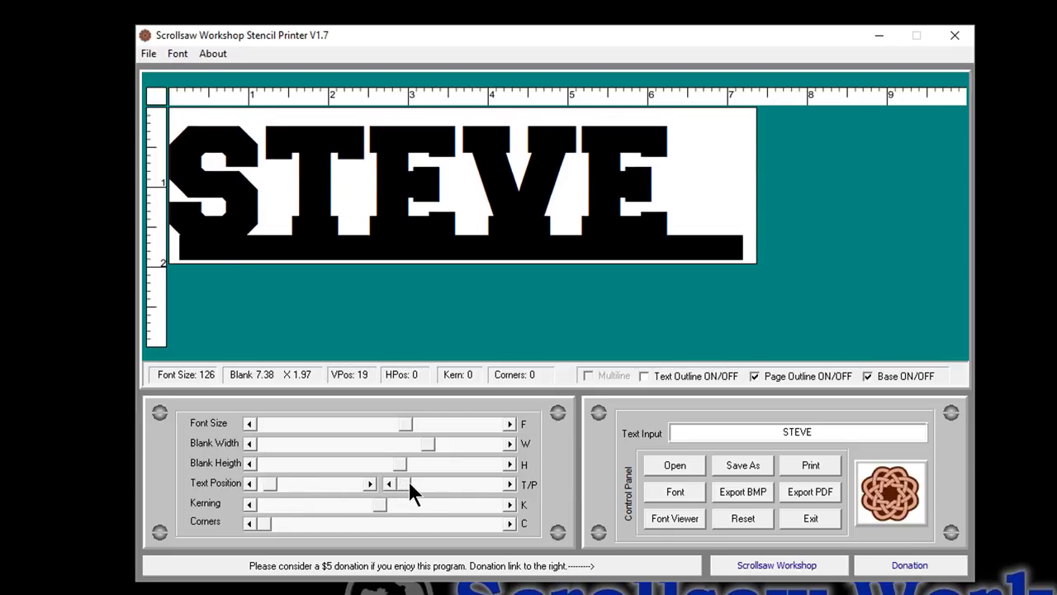
{"action": "mouse_move", "coordinate": [409, 484]}
{"action": "left_mouse_down"}
{"action": "mouse_move", "coordinate": [427, 485]}
{"action": "mouse_move", "coordinate": [417, 484]}
{"action": "left_mouse_up"}
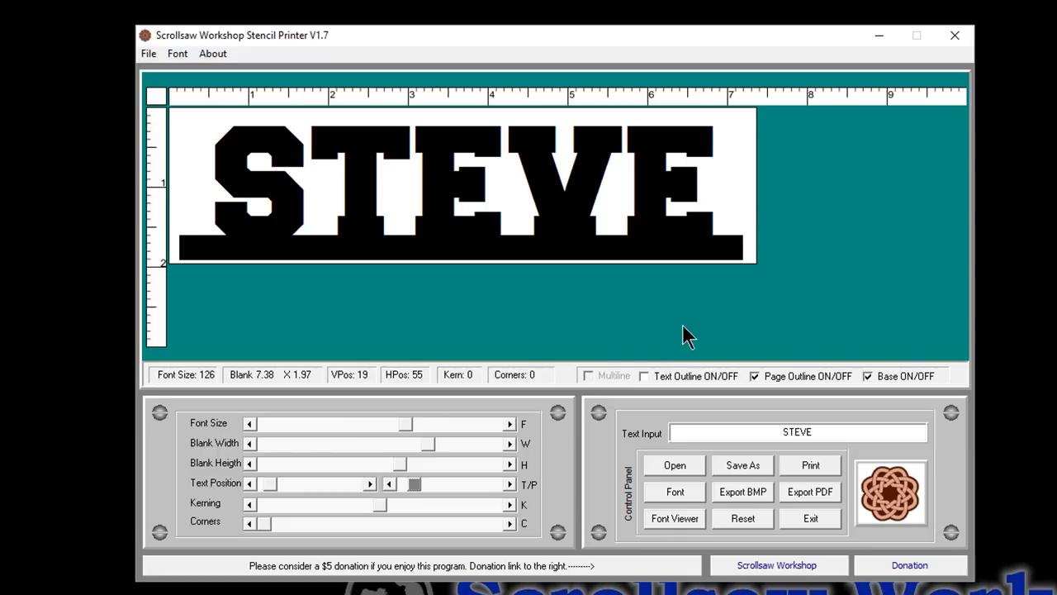
{"action": "left_click", "coordinate": [872, 373]}
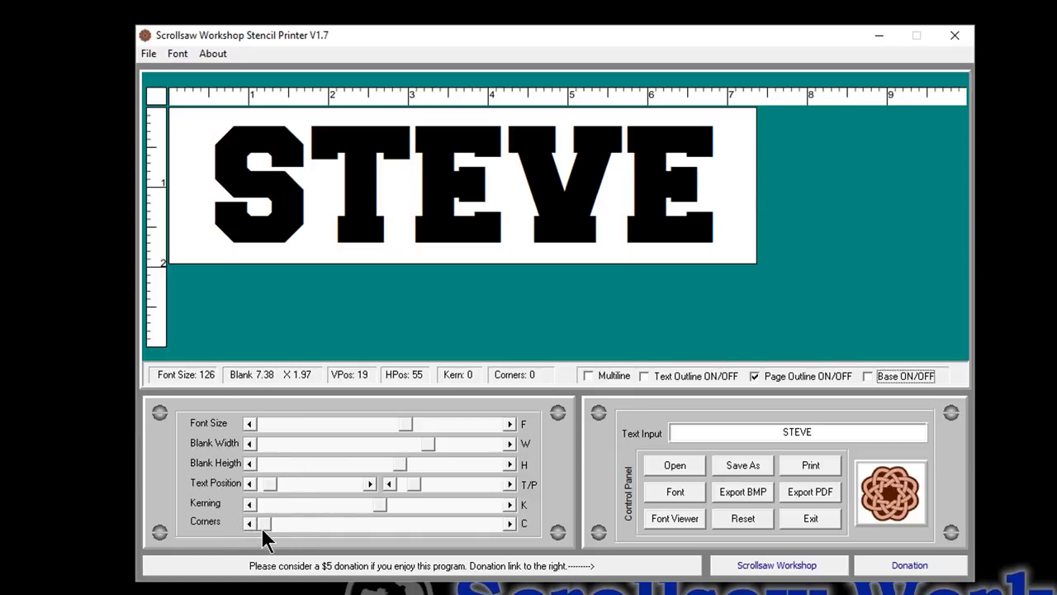
{"action": "left_click_drag", "start_coordinate": [264, 531], "coordinate": [522, 543]}
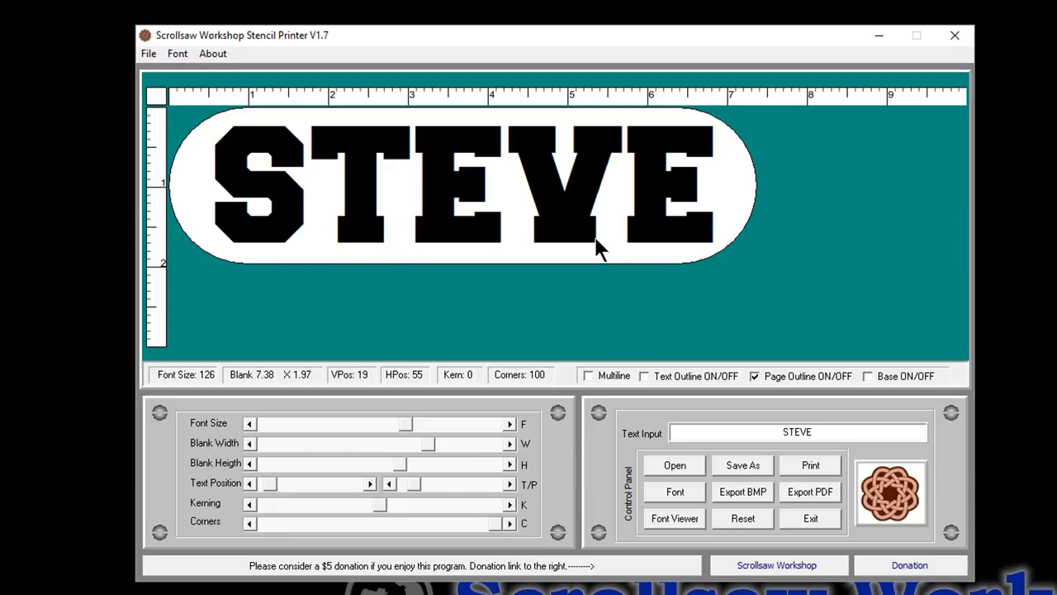
{"action": "mouse_move", "coordinate": [494, 159]}
{"action": "left_click", "coordinate": [675, 491]}
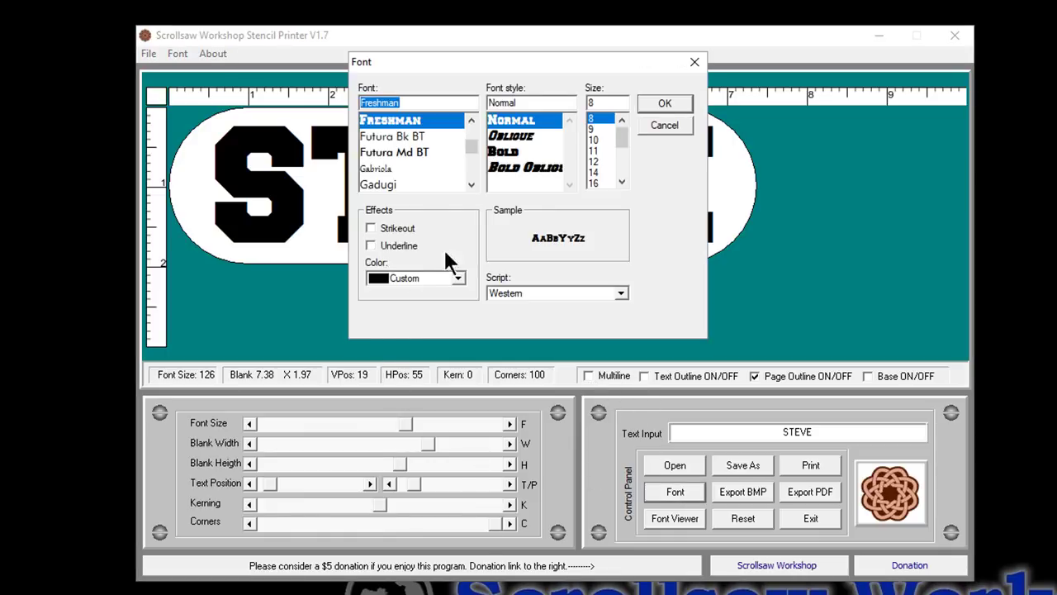
{"action": "type", "text": "ste"}
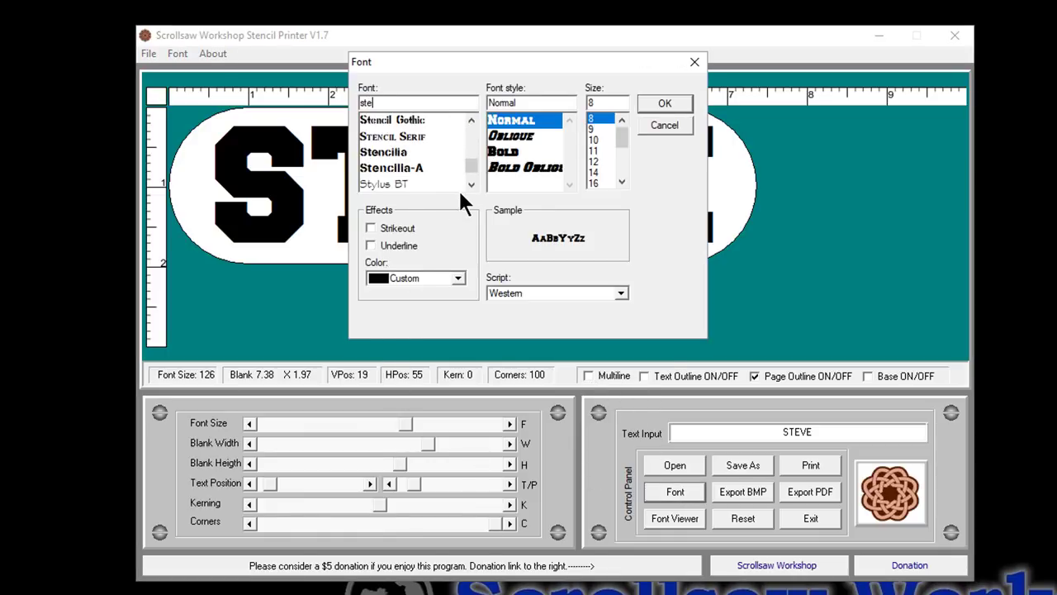
{"action": "left_click", "coordinate": [402, 120]}
{"action": "left_click", "coordinate": [653, 103]}
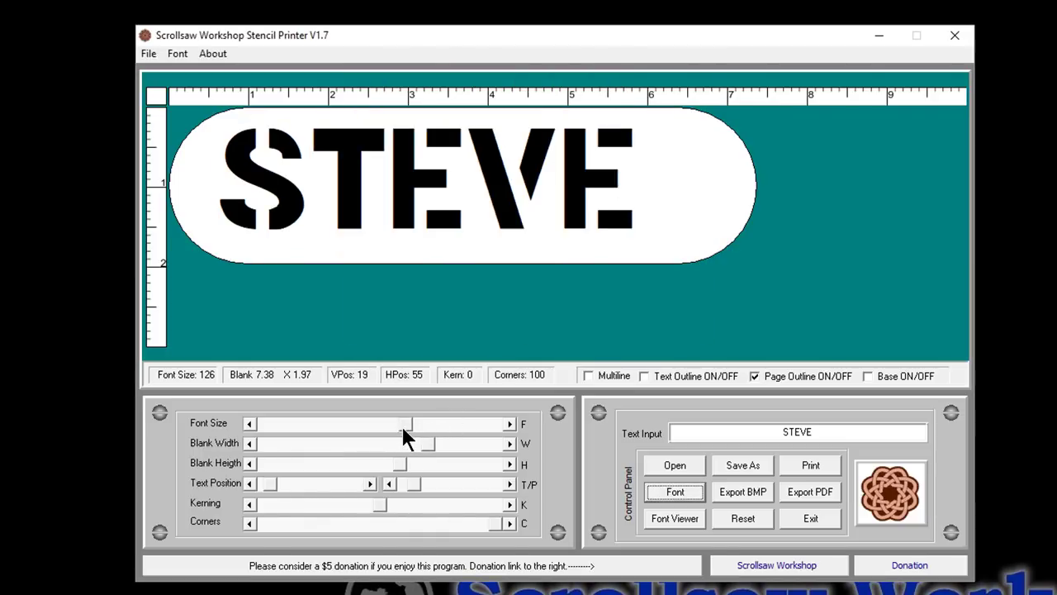
{"action": "left_click_drag", "start_coordinate": [402, 424], "coordinate": [405, 424]}
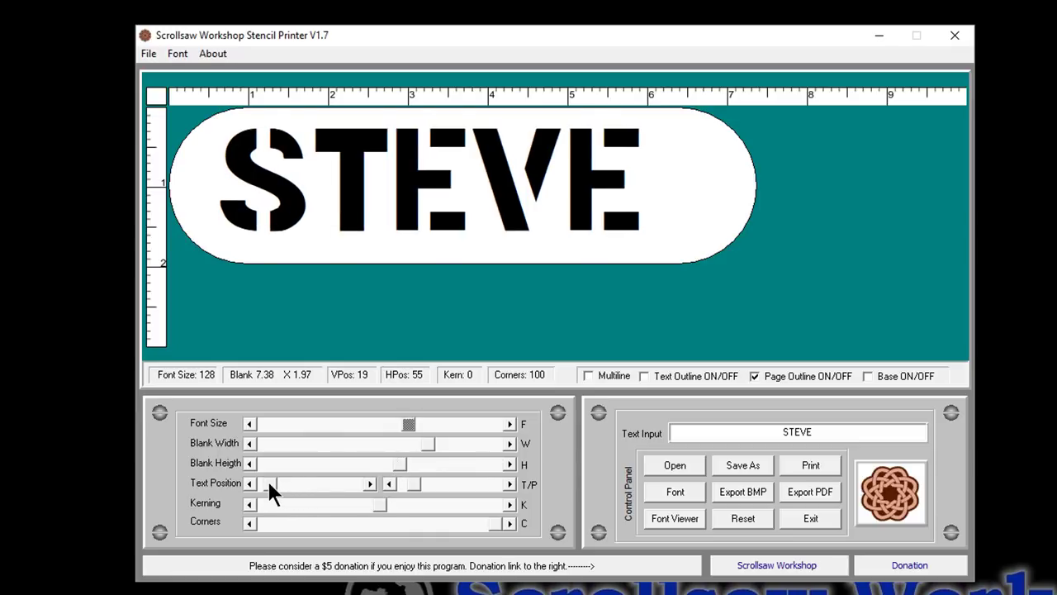
{"action": "left_click_drag", "start_coordinate": [268, 483], "coordinate": [268, 485]}
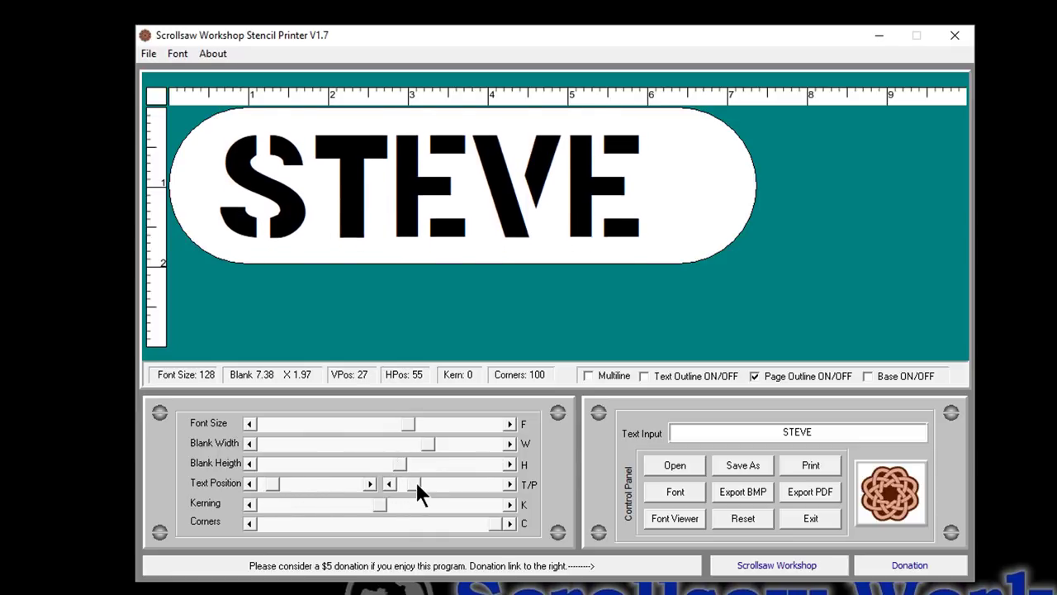
{"action": "left_click_drag", "start_coordinate": [418, 485], "coordinate": [433, 486]}
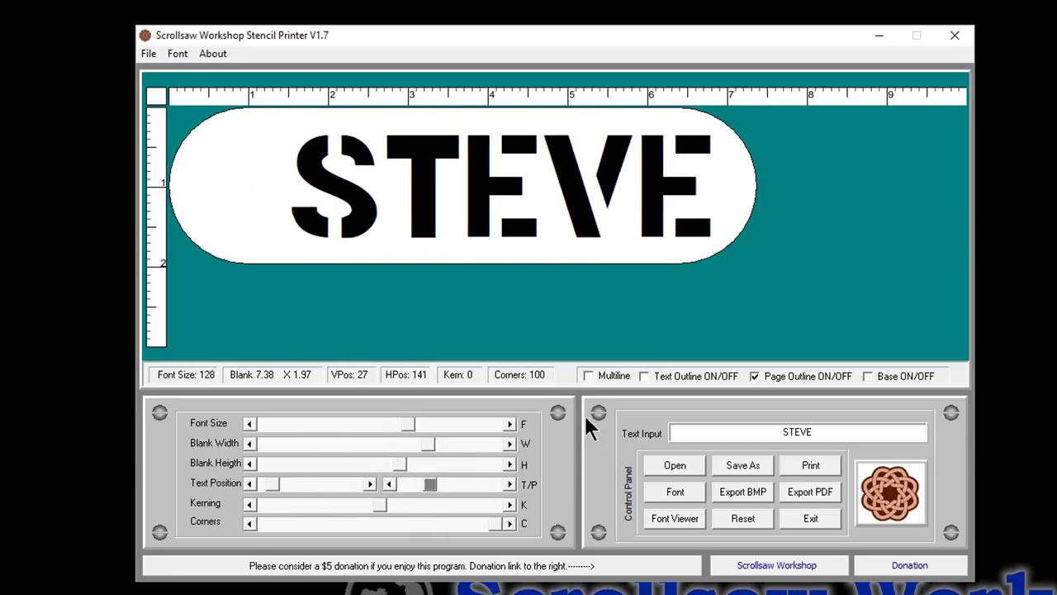
{"action": "left_click", "coordinate": [650, 370]}
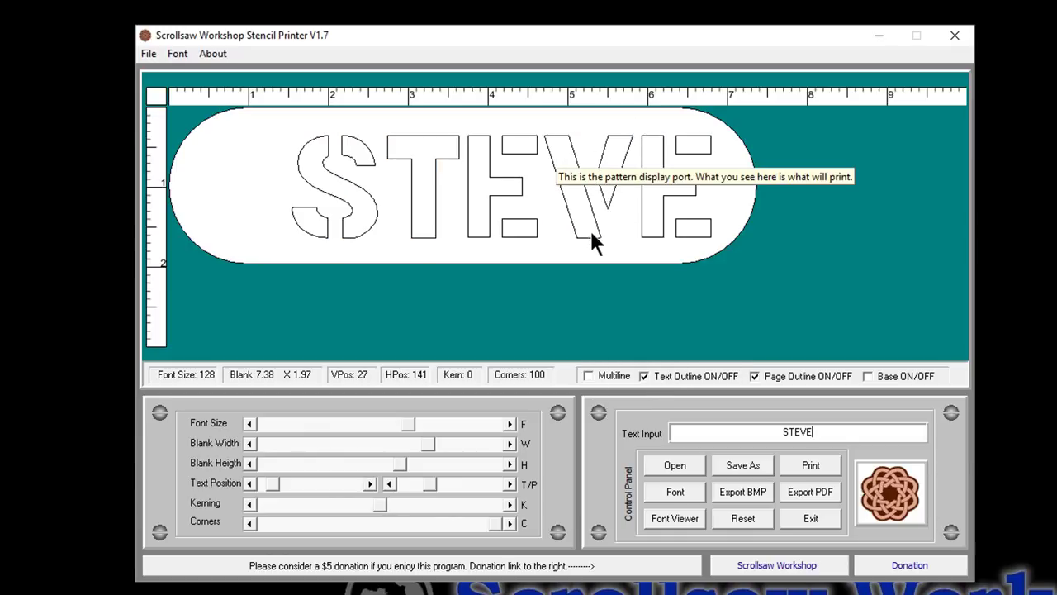
{"action": "left_click", "coordinate": [751, 376]}
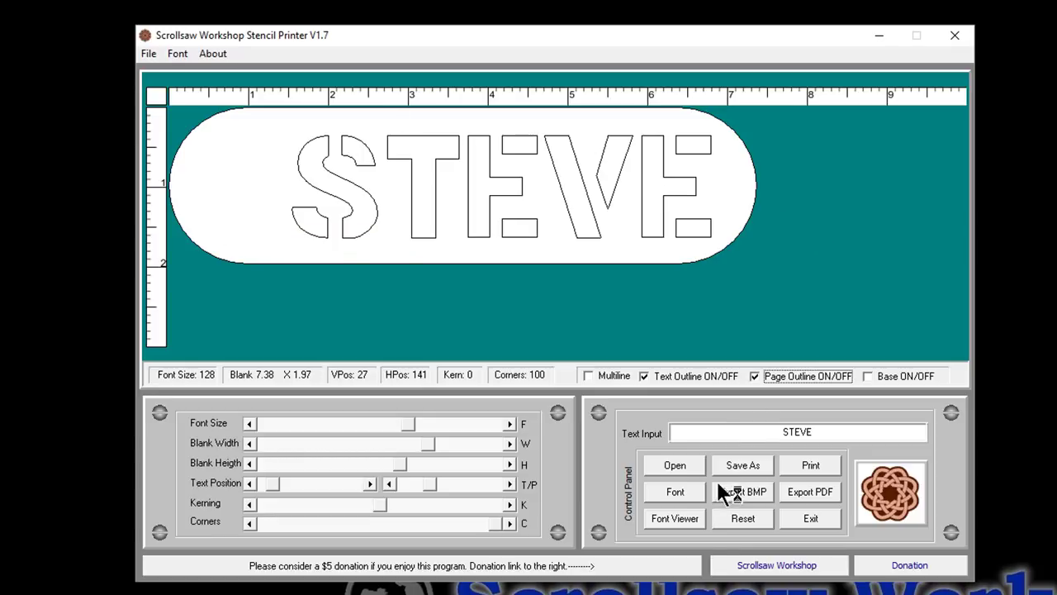
Switch STEVE to the ScrollSaw font.
{"action": "left_click", "coordinate": [667, 495]}
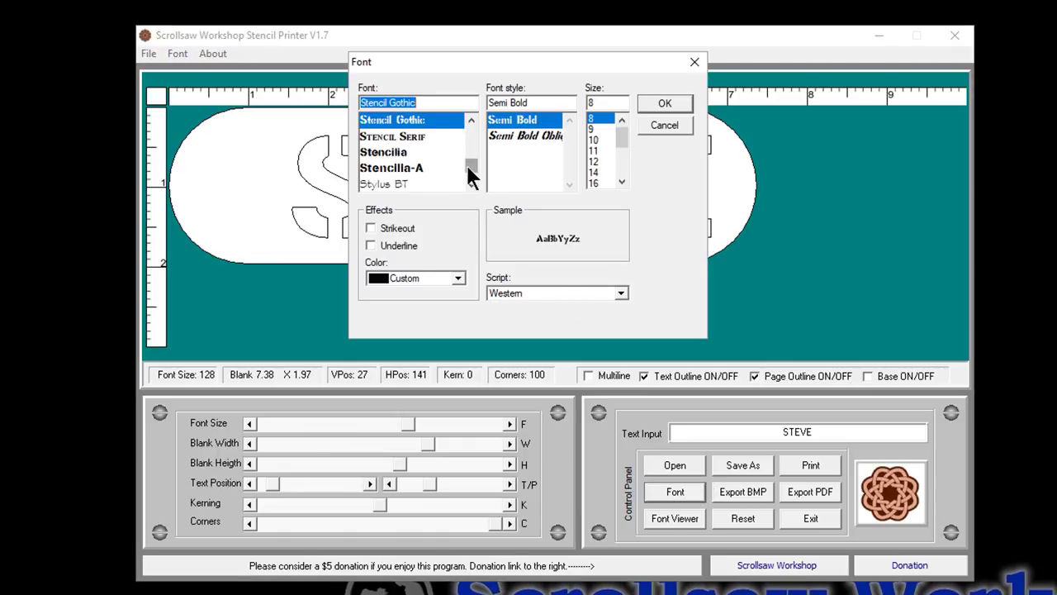
{"action": "left_click_drag", "start_coordinate": [471, 162], "coordinate": [468, 172]}
{"action": "scroll", "coordinate": [469, 134], "scroll_direction": "up", "scroll_amount": 1}
{"action": "scroll", "coordinate": [472, 138], "scroll_direction": "up", "scroll_amount": 5}
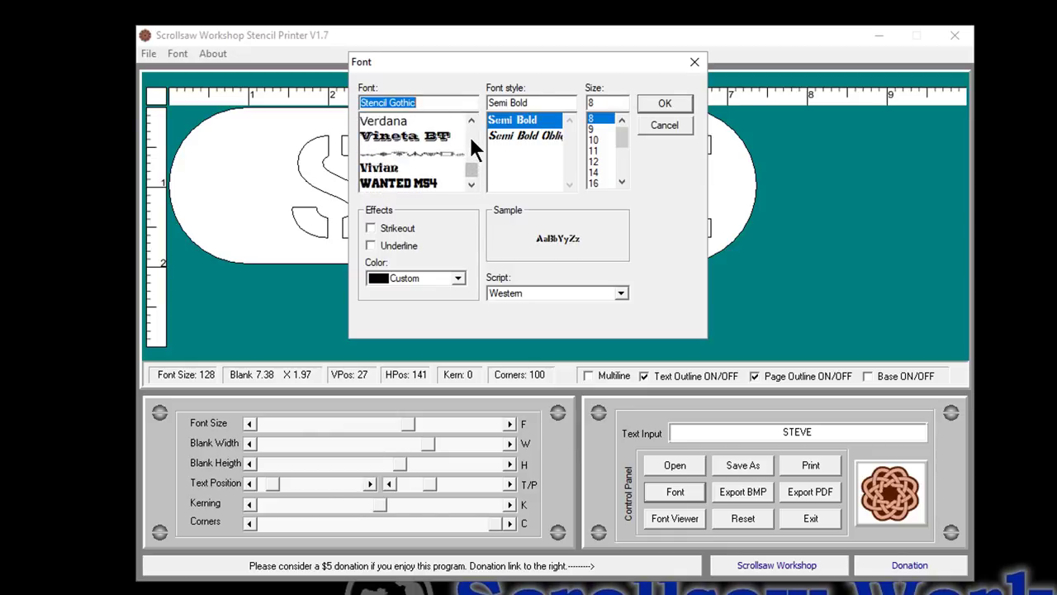
{"action": "scroll", "coordinate": [471, 134], "scroll_direction": "up", "scroll_amount": 4}
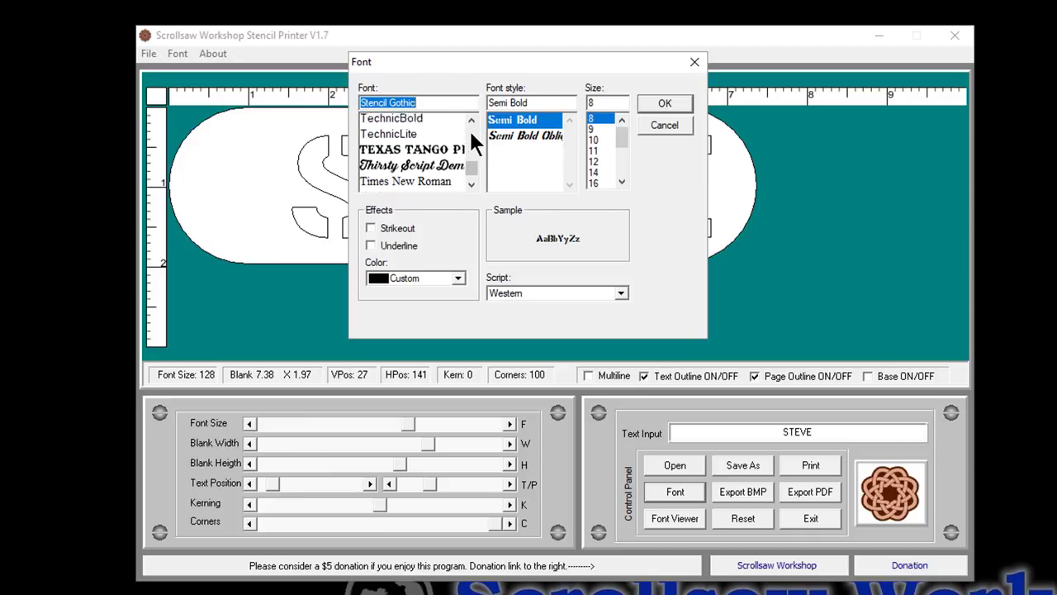
{"action": "scroll", "coordinate": [472, 135], "scroll_direction": "up", "scroll_amount": 5}
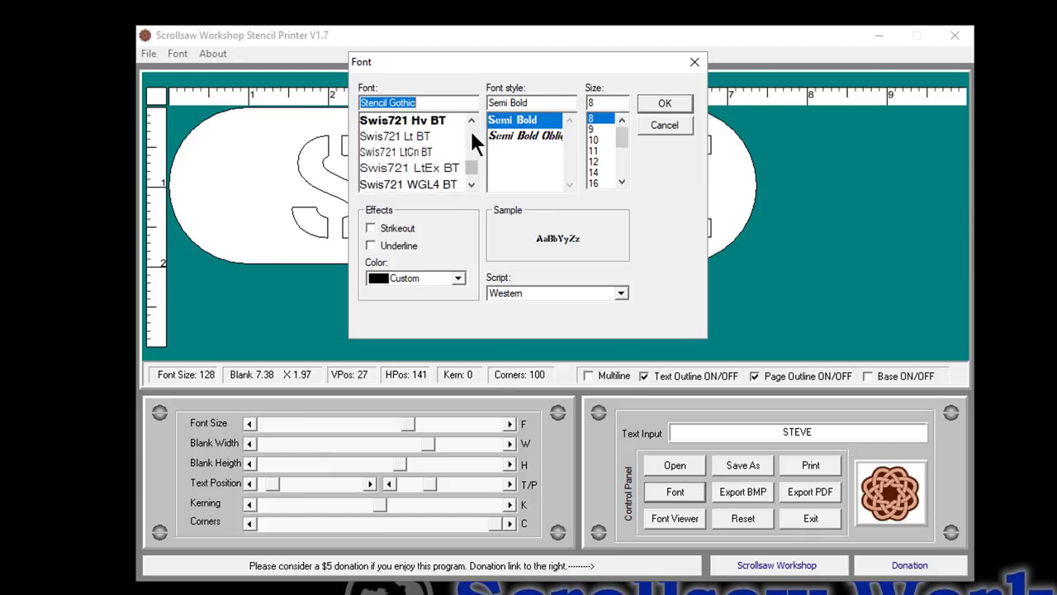
{"action": "scroll", "coordinate": [476, 142], "scroll_direction": "up", "scroll_amount": 5}
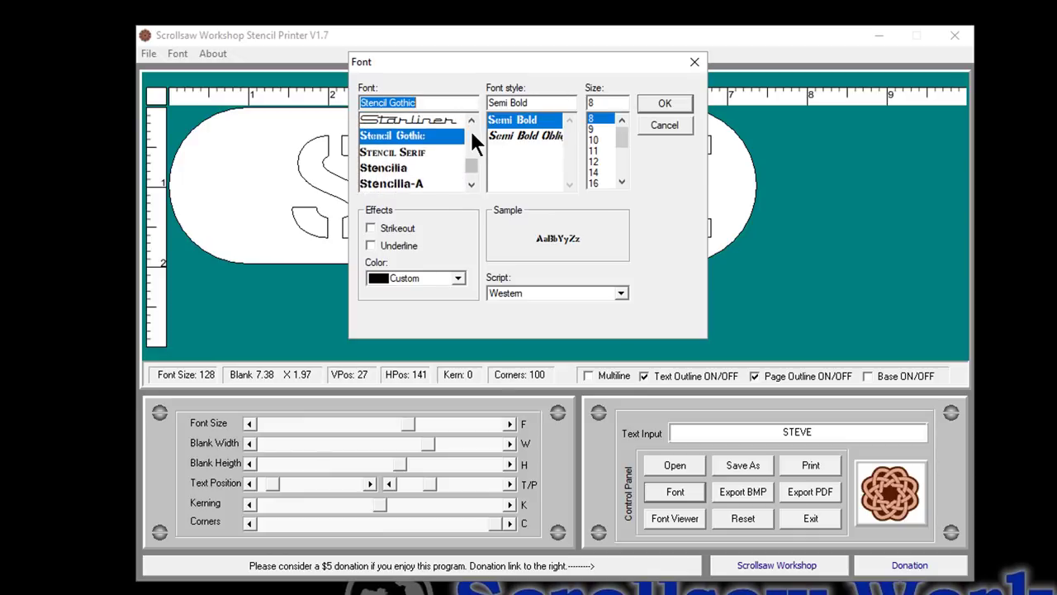
{"action": "scroll", "coordinate": [472, 133], "scroll_direction": "up", "scroll_amount": 5}
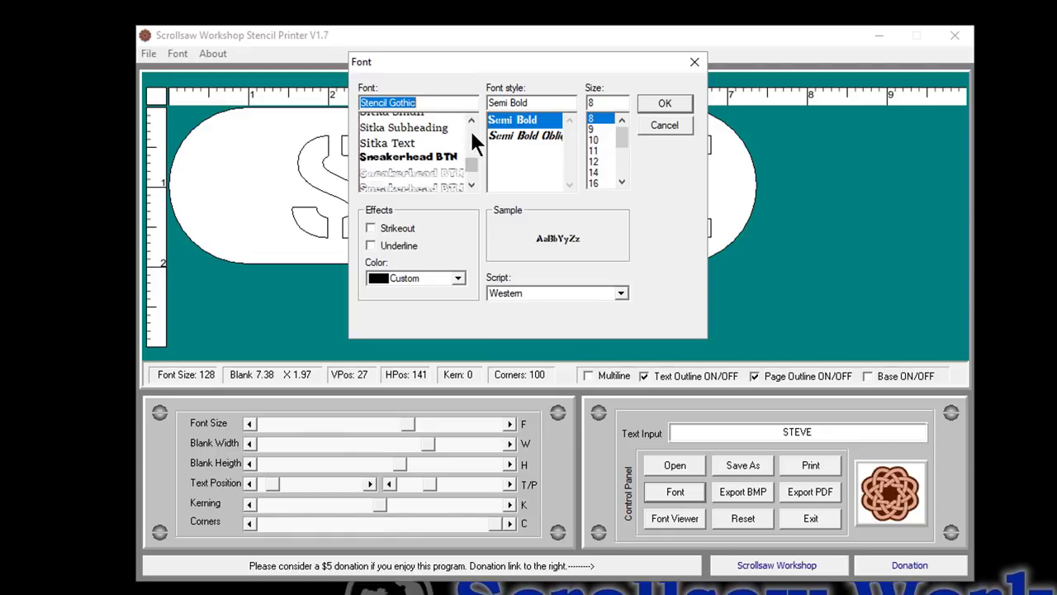
{"action": "scroll", "coordinate": [473, 140], "scroll_direction": "up", "scroll_amount": 3}
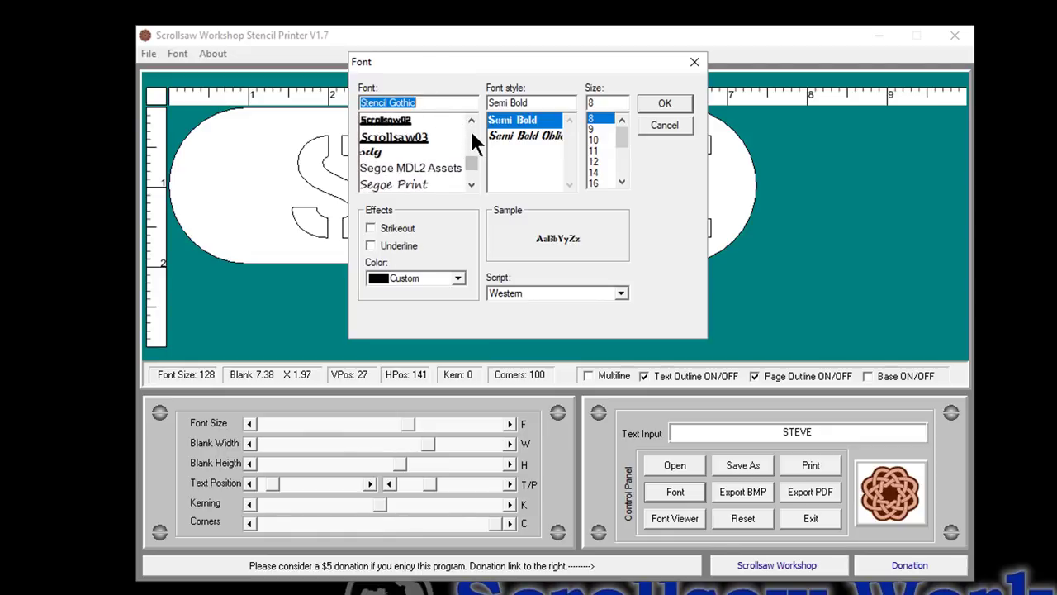
{"action": "scroll", "coordinate": [473, 137], "scroll_direction": "up", "scroll_amount": 4}
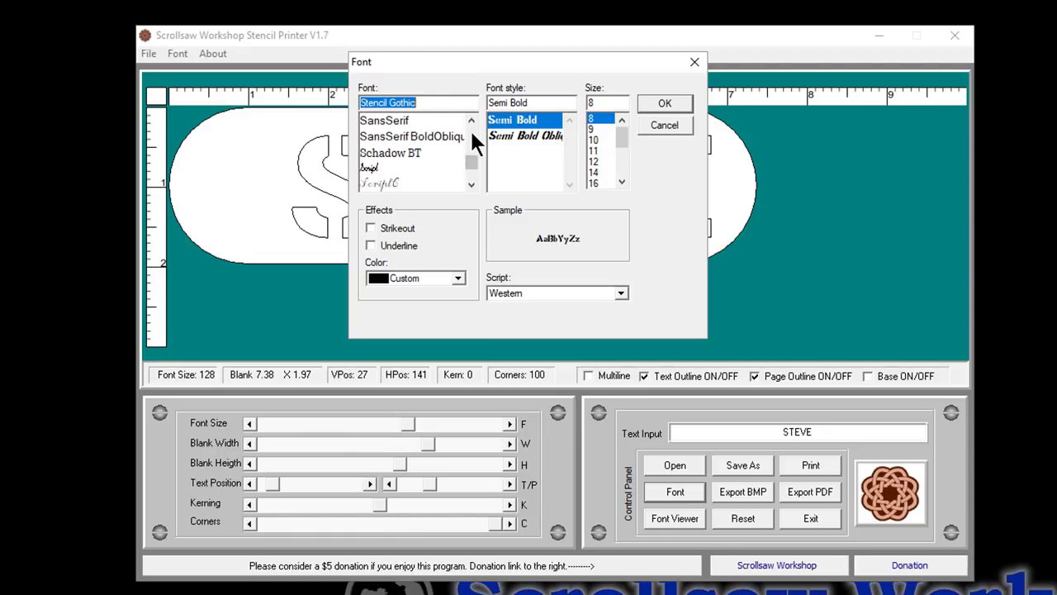
{"action": "left_click", "coordinate": [470, 185]}
{"action": "left_click", "coordinate": [470, 185]}
{"action": "left_click", "coordinate": [471, 184]}
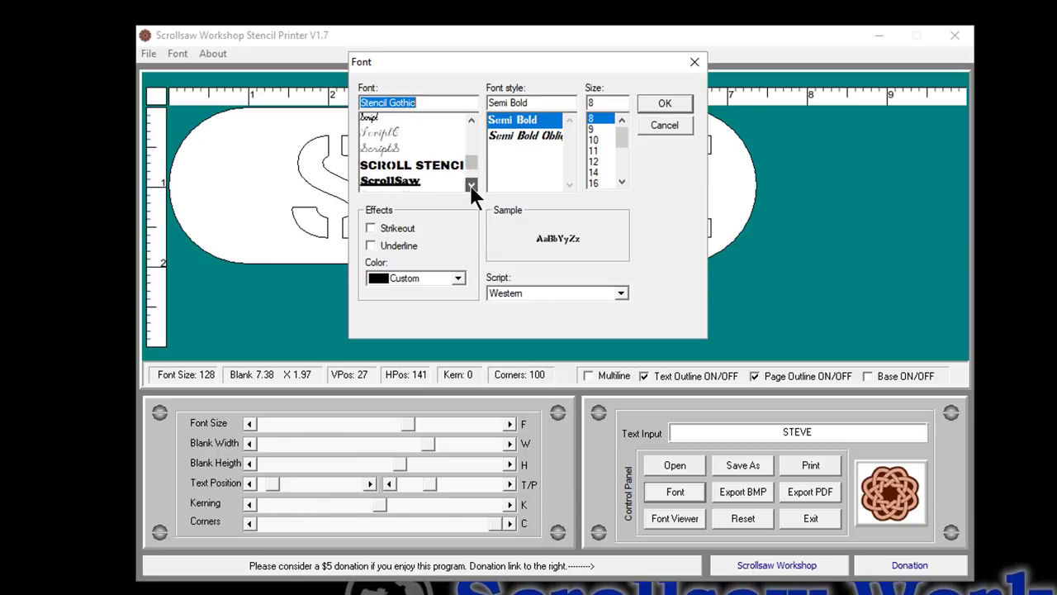
{"action": "left_click", "coordinate": [470, 184]}
{"action": "left_click", "coordinate": [471, 184]}
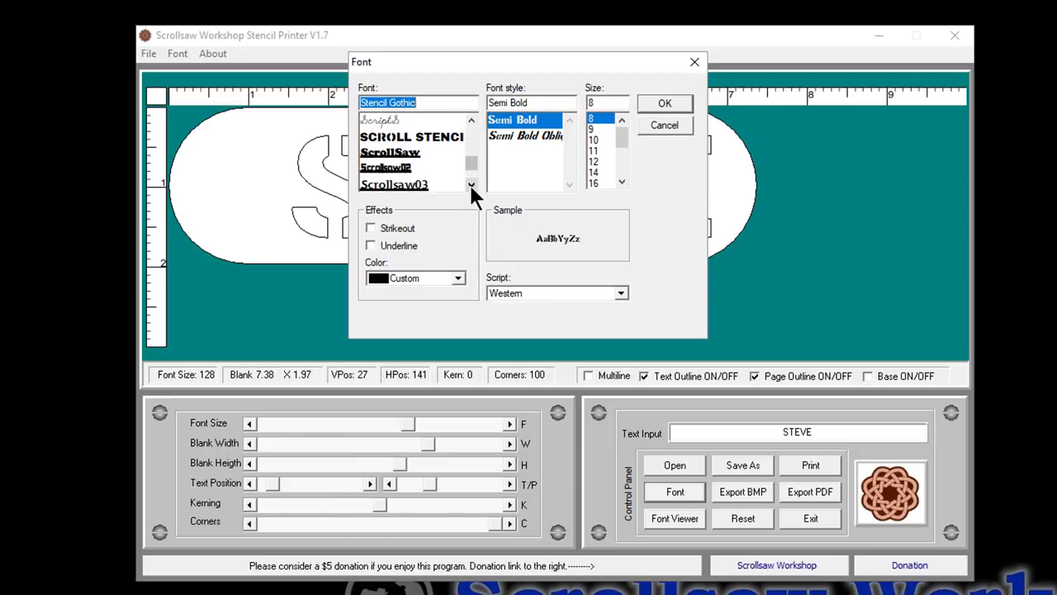
{"action": "left_click", "coordinate": [388, 159]}
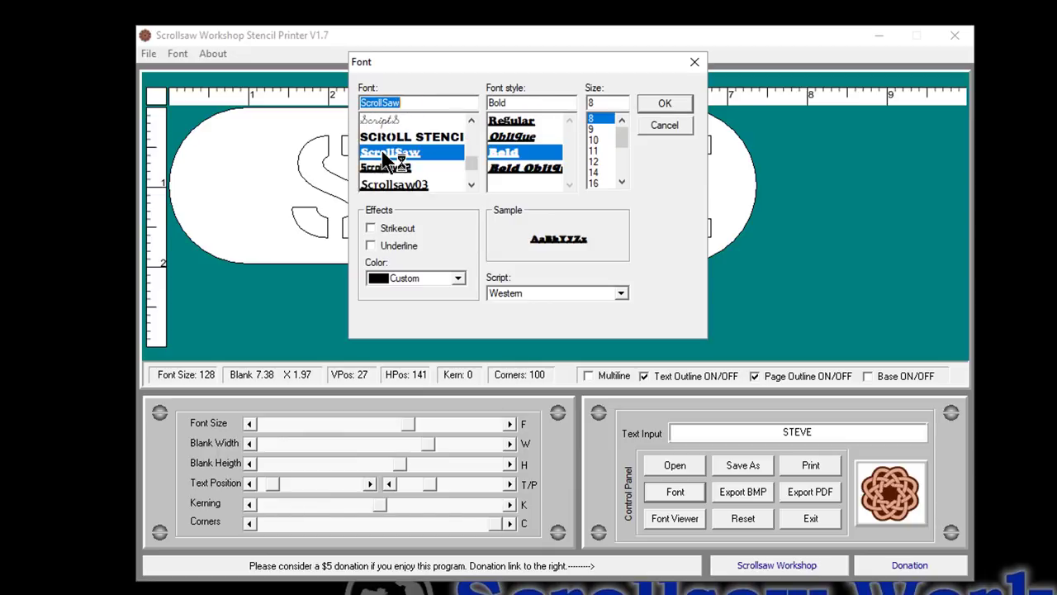
{"action": "left_click", "coordinate": [661, 104]}
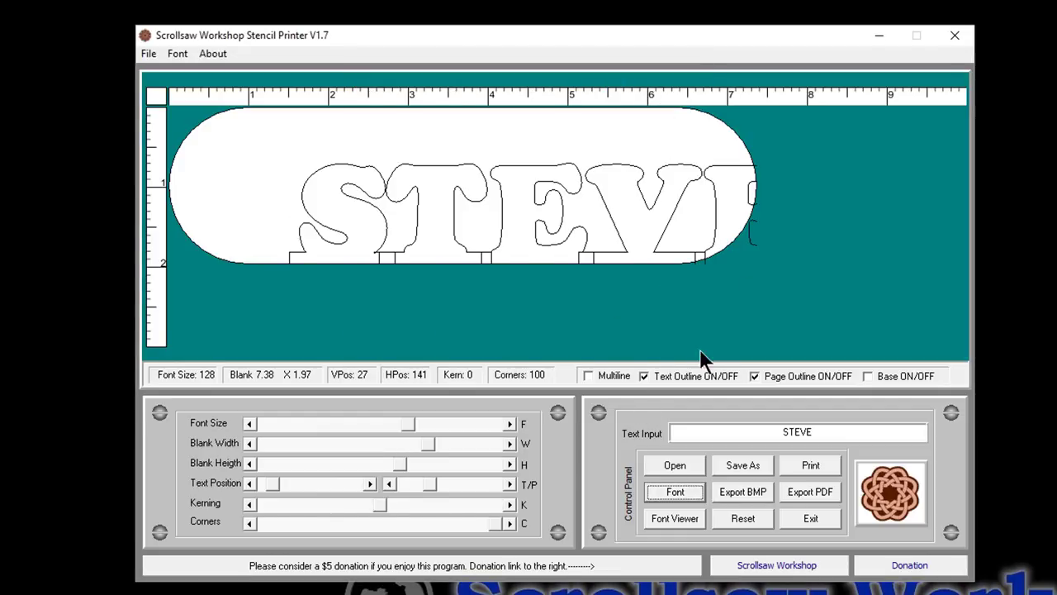
Set font size 142, enlarge the blank to 9.45 × 2.90, and fill the letters solid.
{"action": "left_click_drag", "start_coordinate": [408, 425], "coordinate": [482, 446]}
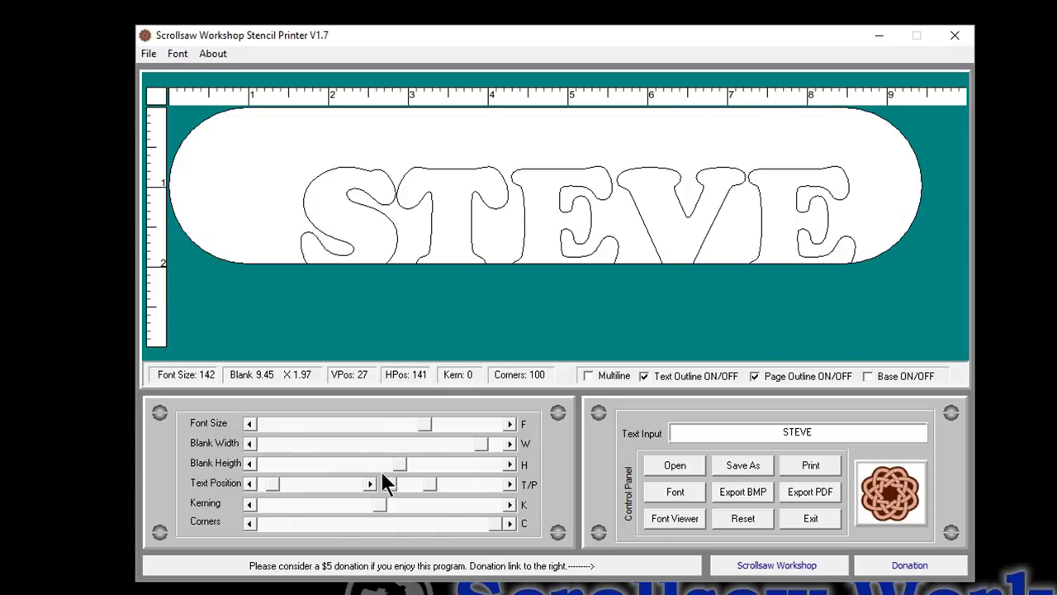
{"action": "left_click_drag", "start_coordinate": [400, 464], "coordinate": [480, 477]}
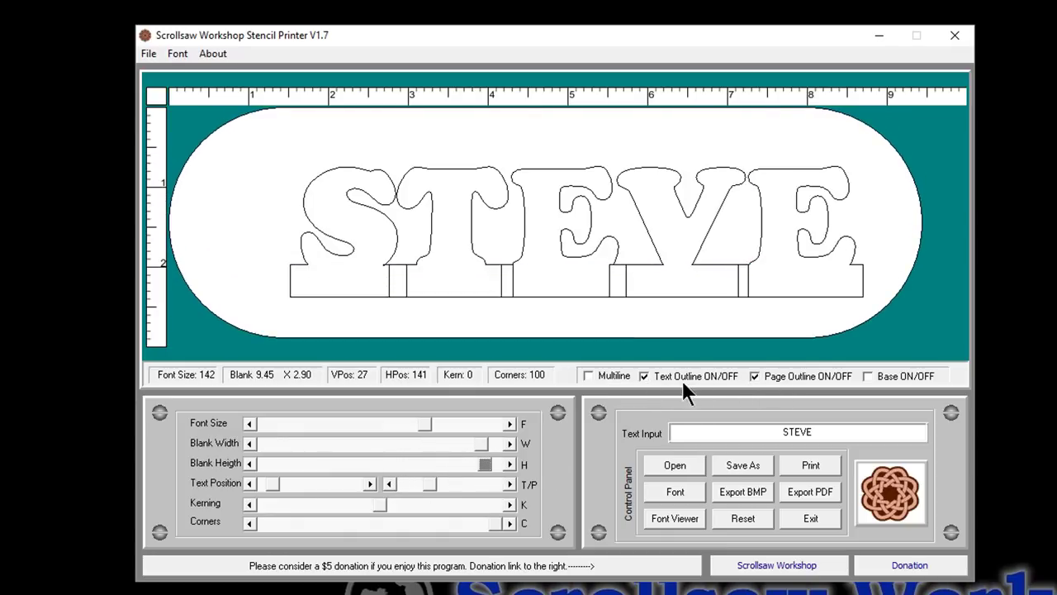
{"action": "left_click", "coordinate": [644, 376]}
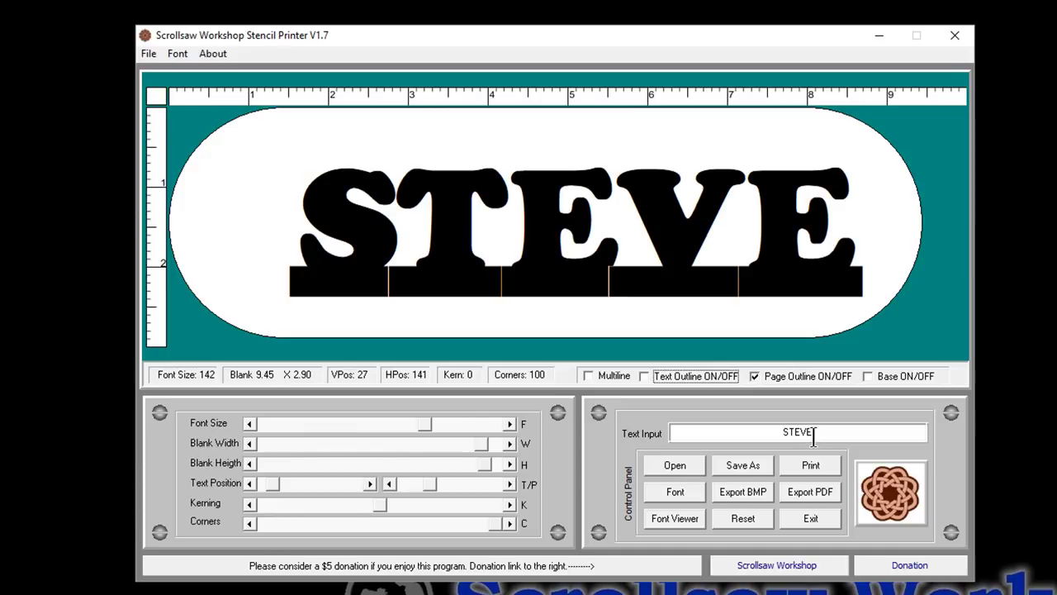
Toggle the base bar on and back off, leaving square corners at 0.
{"action": "left_click", "coordinate": [869, 375]}
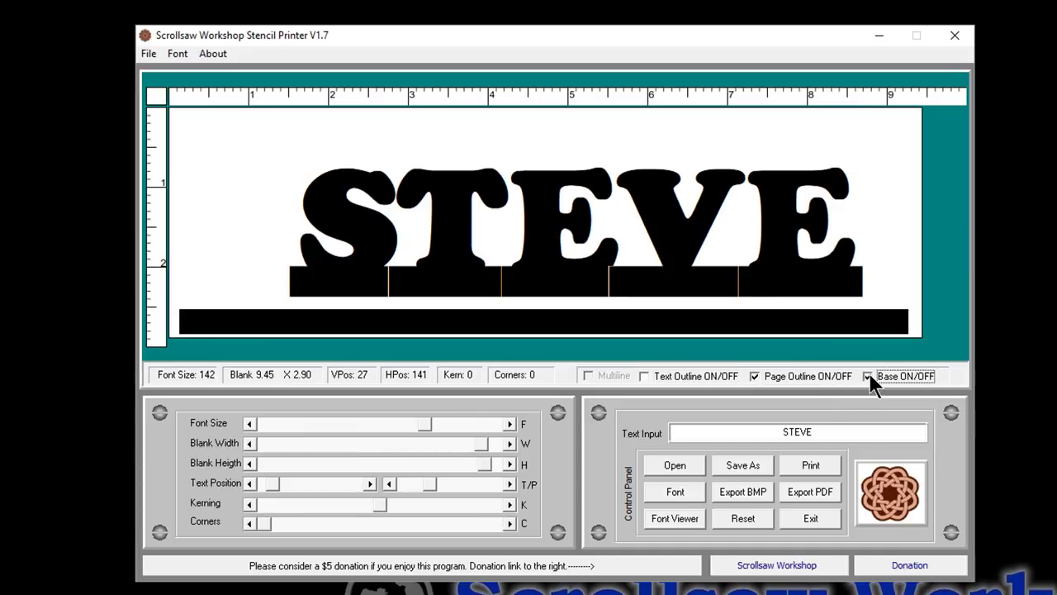
{"action": "left_click", "coordinate": [868, 374]}
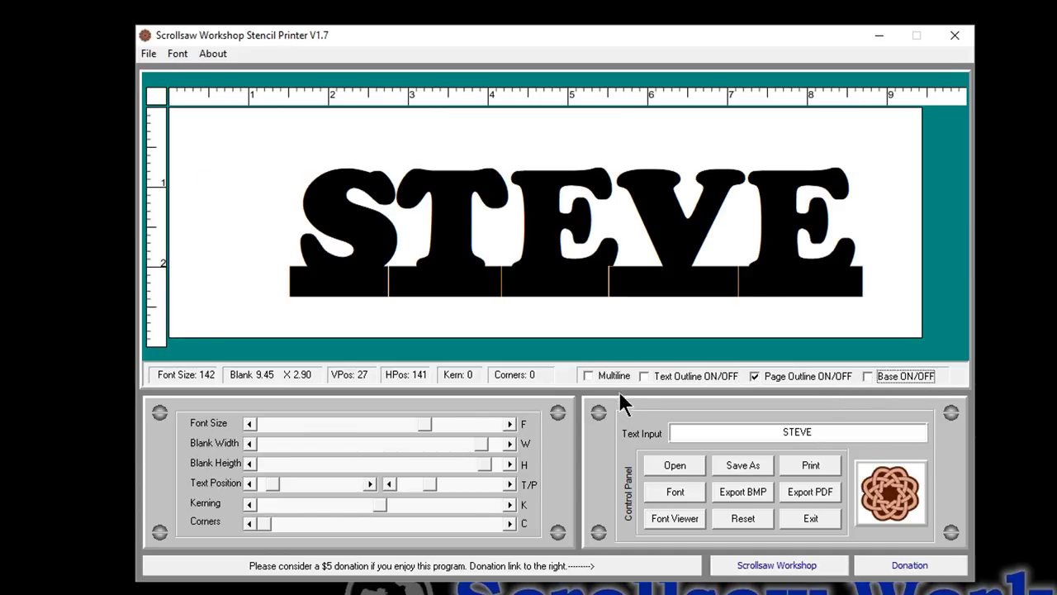
Apply the mychain stencil font to STEVE, found near the top of the font list.
{"action": "left_click", "coordinate": [678, 491]}
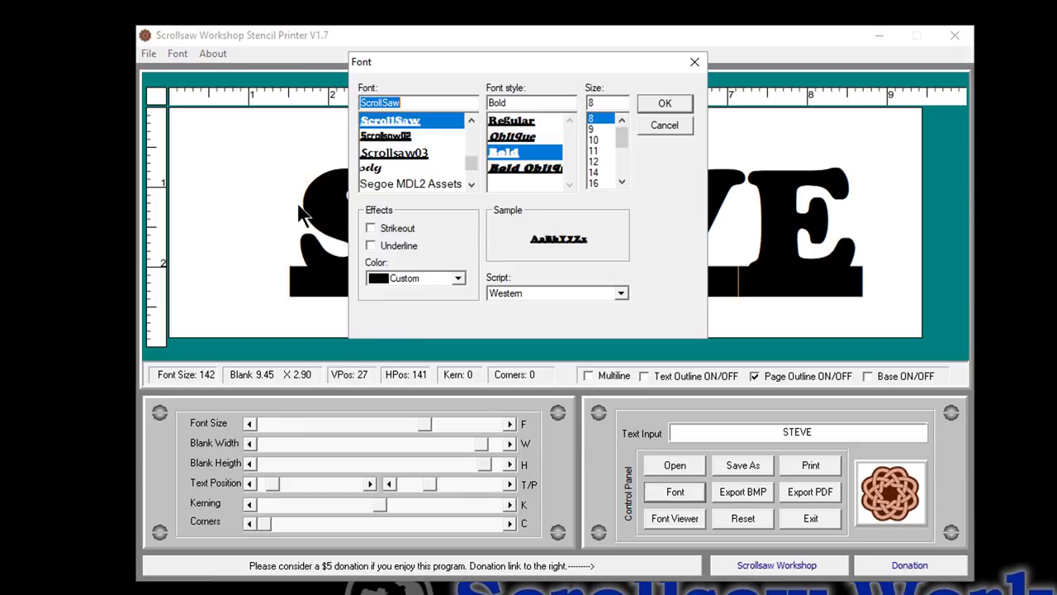
{"action": "scroll", "coordinate": [466, 135], "scroll_direction": "up", "scroll_amount": 4}
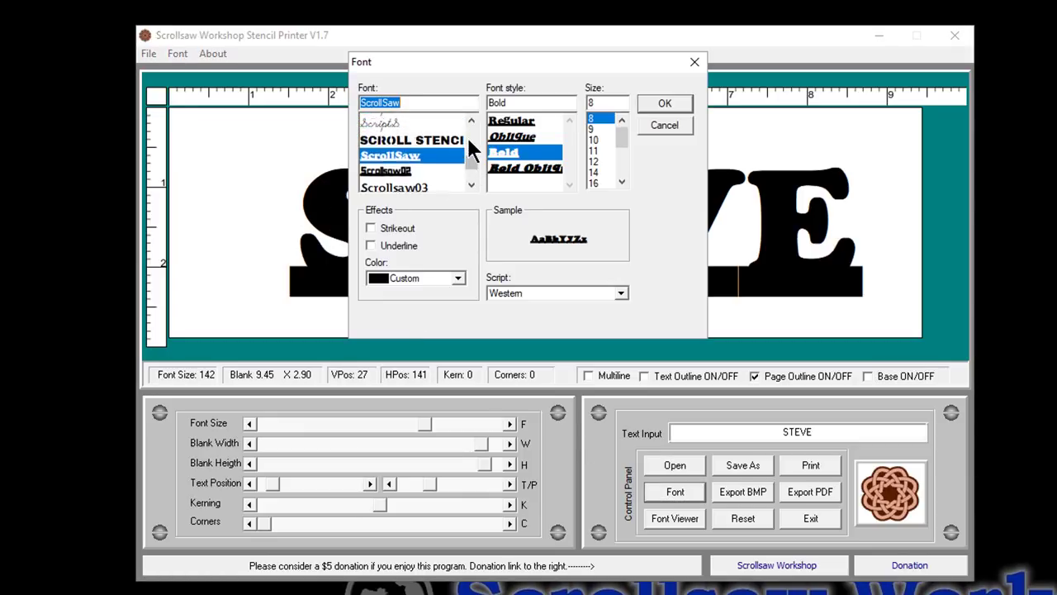
{"action": "scroll", "coordinate": [472, 124], "scroll_direction": "up", "scroll_amount": 4}
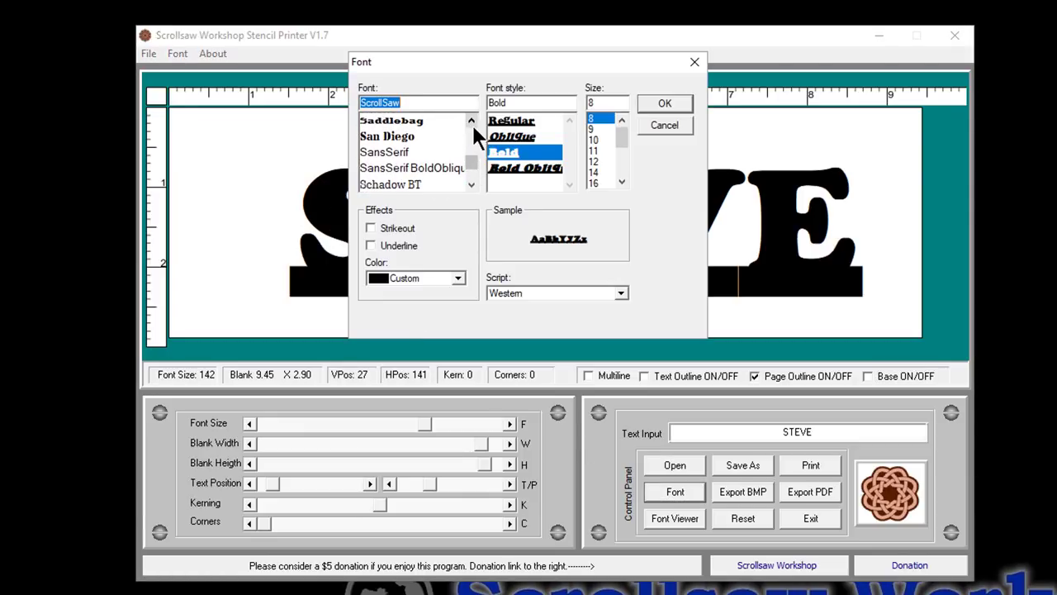
{"action": "scroll", "coordinate": [468, 142], "scroll_direction": "up", "scroll_amount": 8}
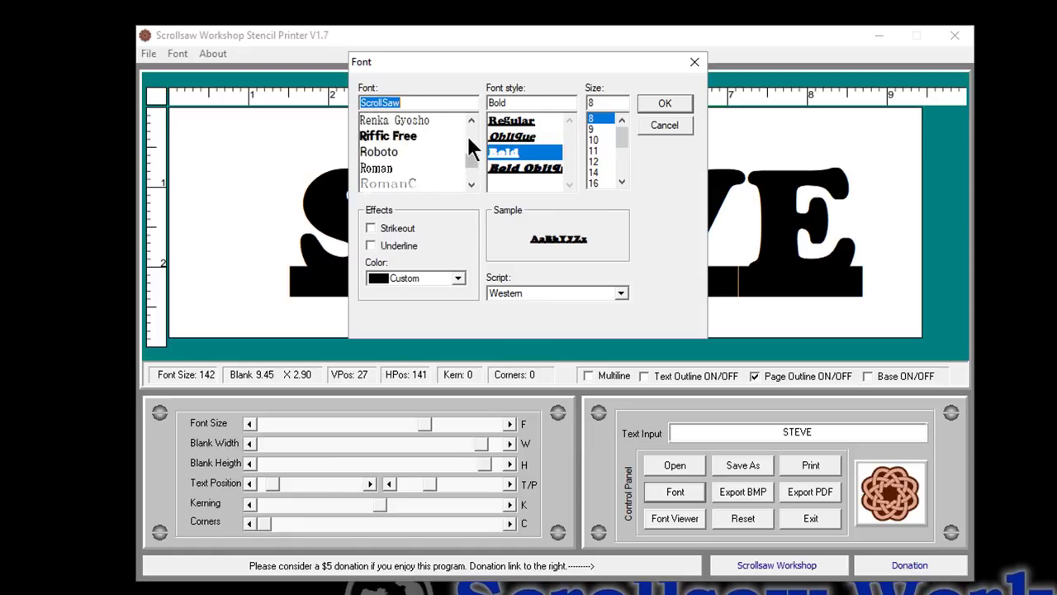
{"action": "scroll", "coordinate": [468, 140], "scroll_direction": "up", "scroll_amount": 10}
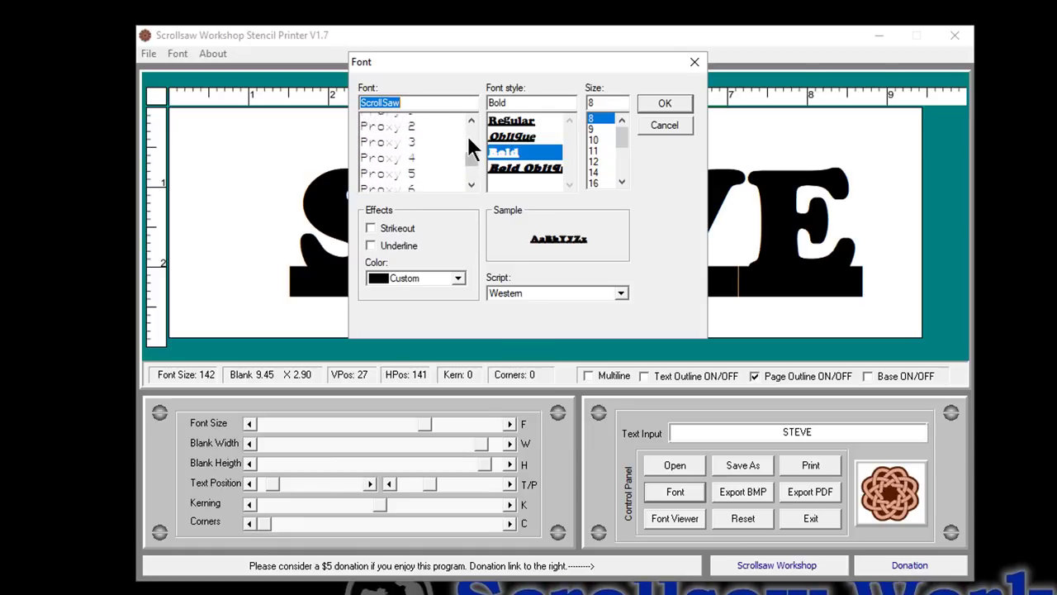
{"action": "scroll", "coordinate": [467, 141], "scroll_direction": "up", "scroll_amount": 10}
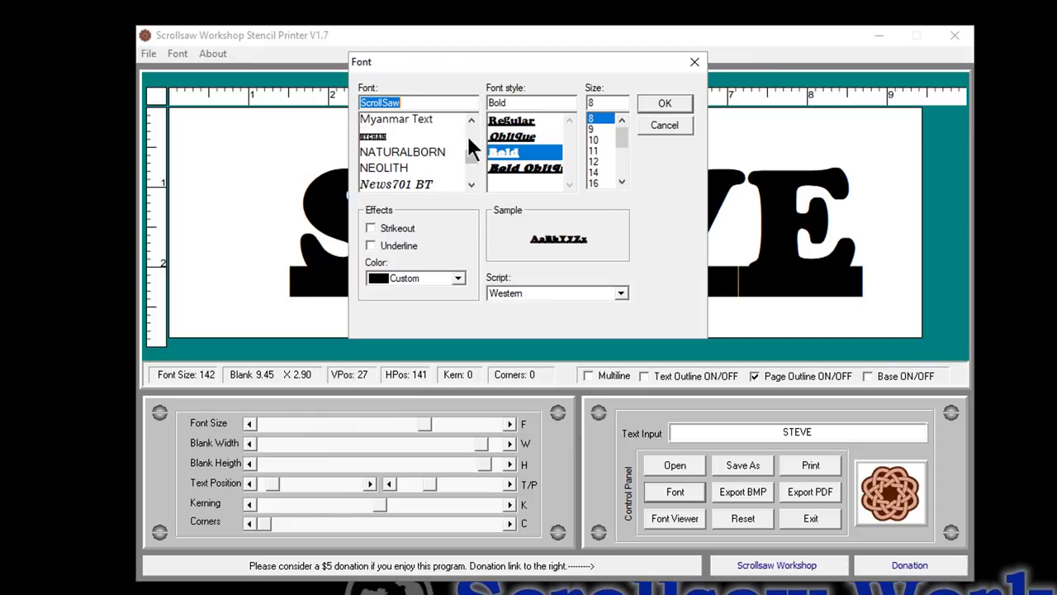
{"action": "left_click", "coordinate": [372, 136]}
{"action": "left_click", "coordinate": [647, 103]}
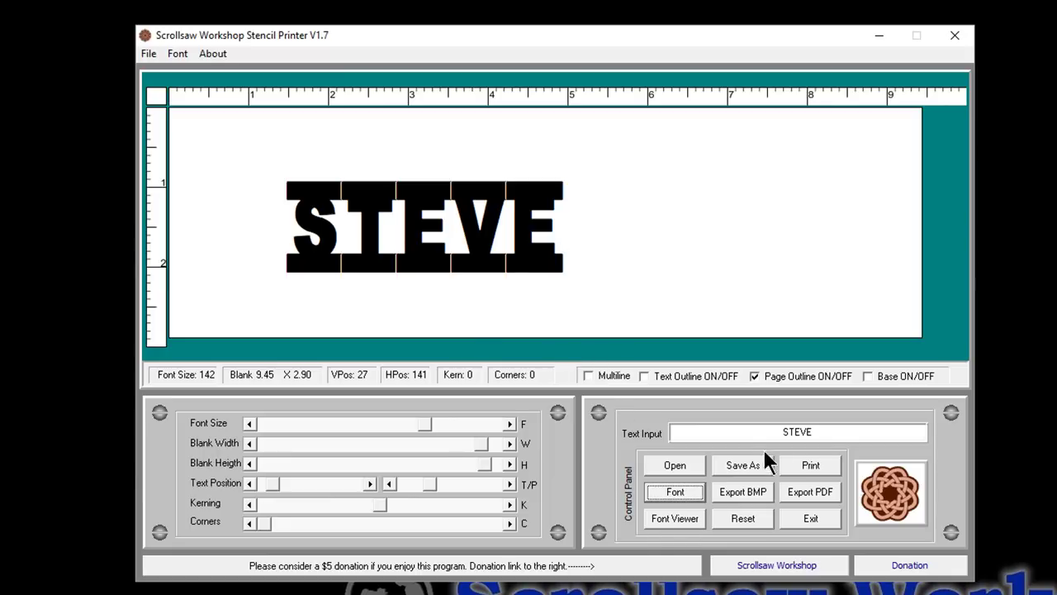
Edit the text to .STEVE/ to form a left ring-hole tab and rounded right end.
{"action": "left_click", "coordinate": [853, 428]}
{"action": "key", "text": "Left"}
{"action": "key", "text": "Left"}
{"action": "key", "text": "Left"}
{"action": "key", "text": "Left"}
{"action": "key", "text": "Left"}
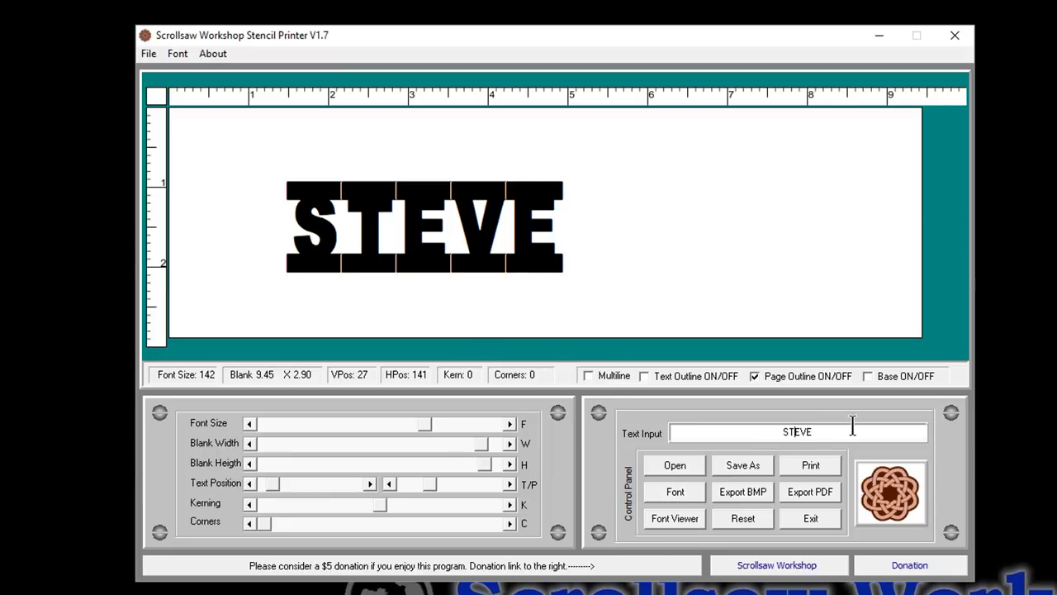
{"action": "type", "text": "."}
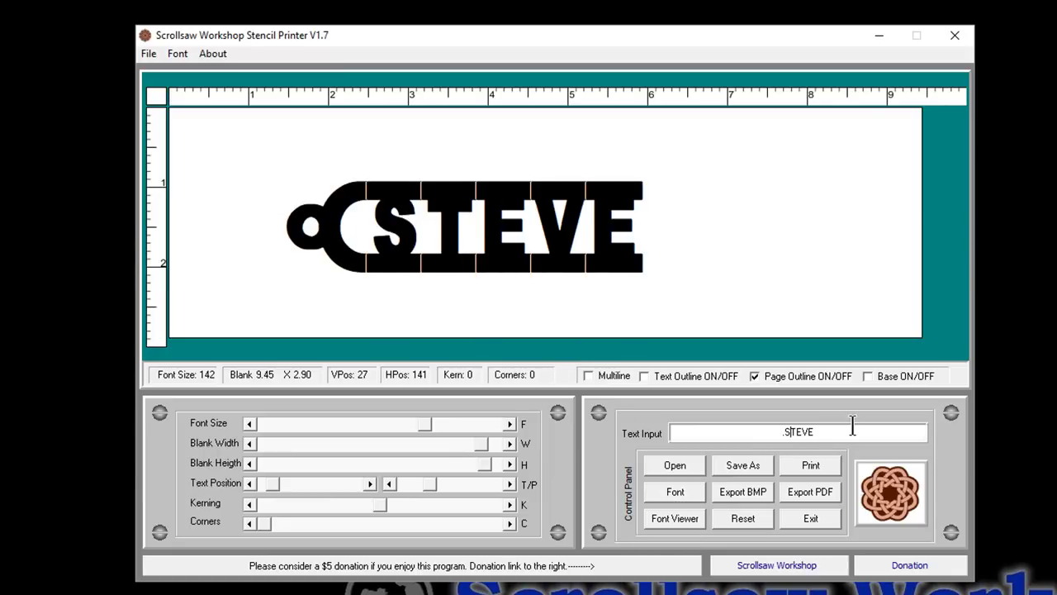
{"action": "type", "text": "/"}
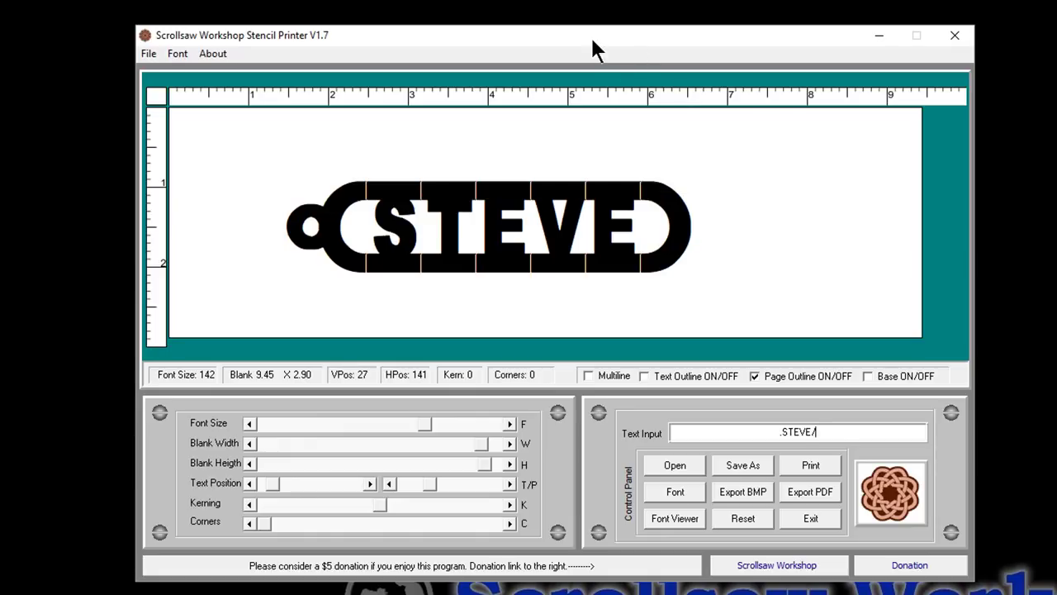
{"action": "left_click_drag", "start_coordinate": [585, 46], "coordinate": [620, 0]}
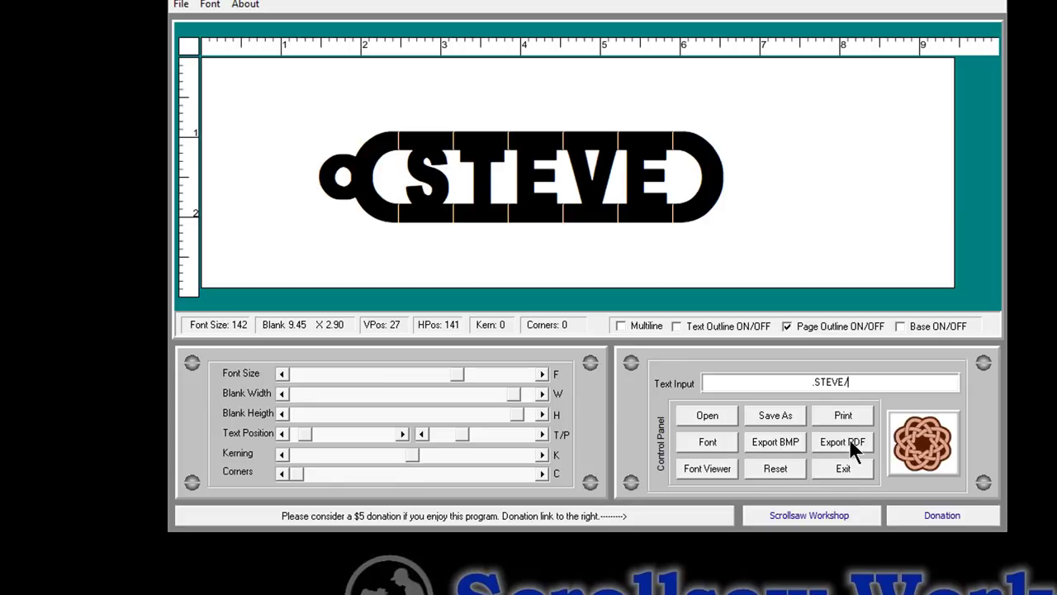
Preview fonts in the Font Viewer down to BD Cartoon Shout, then close it.
{"action": "left_click", "coordinate": [698, 469]}
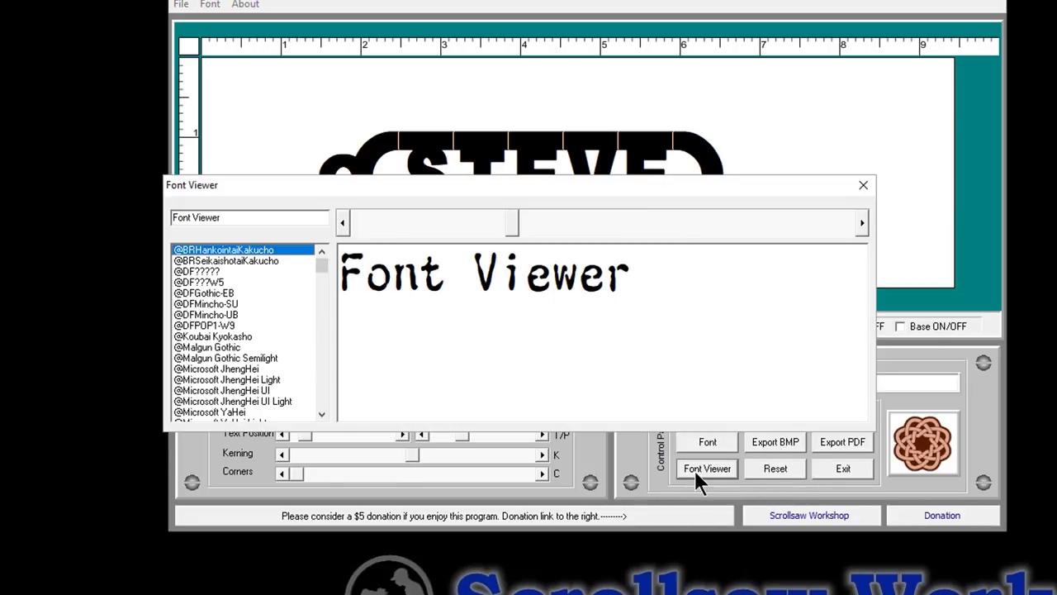
{"action": "left_click", "coordinate": [213, 317]}
{"action": "key", "text": "Down"}
{"action": "key", "text": "Down"}
{"action": "key", "text": "Down"}
{"action": "key", "text": "Down"}
{"action": "key", "text": "Down"}
{"action": "key", "text": "Down"}
{"action": "key", "text": "Down"}
{"action": "key", "text": "Down"}
{"action": "key", "text": "Down"}
{"action": "key", "text": "Down"}
{"action": "key", "text": "Down"}
{"action": "key", "text": "Down"}
{"action": "key", "text": "Down"}
{"action": "key", "text": "Down"}
{"action": "key", "text": "Down"}
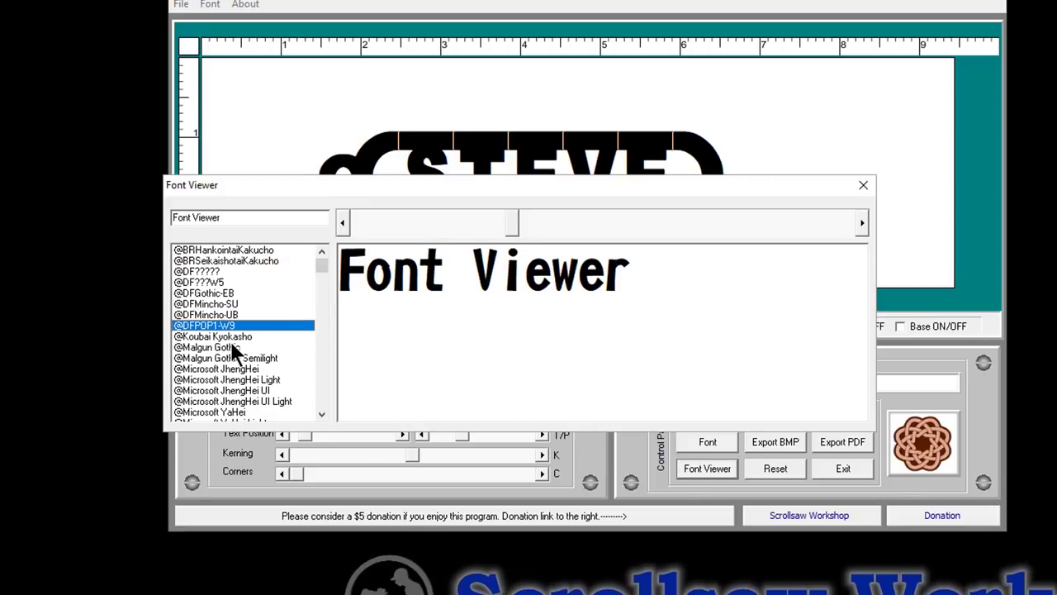
{"action": "key", "text": "Down"}
{"action": "key", "text": "Down"}
{"action": "key", "text": "Down"}
{"action": "key", "text": "Down"}
{"action": "key", "text": "Down"}
{"action": "key", "text": "Down"}
{"action": "key", "text": "Down"}
{"action": "key", "text": "Down"}
{"action": "key", "text": "Down"}
{"action": "key", "text": "Down"}
{"action": "key", "text": "Down"}
{"action": "key", "text": "Down"}
{"action": "key", "text": "Down"}
{"action": "key", "text": "Down"}
{"action": "key", "text": "Down"}
{"action": "key", "text": "Down"}
{"action": "key", "text": "Down"}
{"action": "key", "text": "Down"}
{"action": "key", "text": "Down"}
{"action": "key", "text": "Down"}
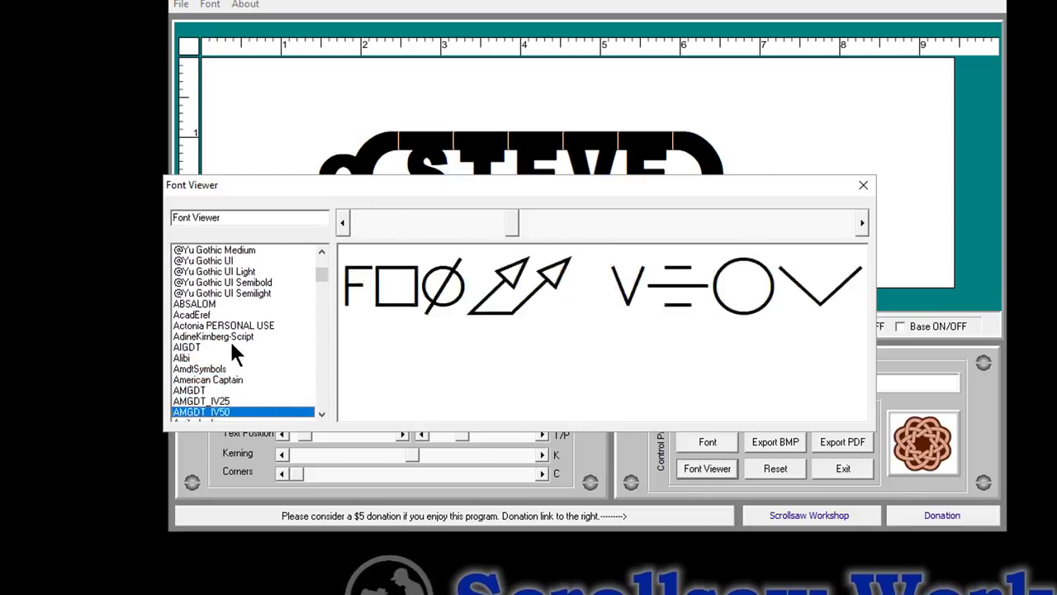
{"action": "key", "text": "Down"}
{"action": "key", "text": "Down"}
{"action": "key", "text": "Down"}
{"action": "key", "text": "Down"}
{"action": "key", "text": "Down"}
{"action": "key", "text": "Down"}
{"action": "key", "text": "Down"}
{"action": "key", "text": "Down"}
{"action": "key", "text": "Down"}
{"action": "key", "text": "Down"}
{"action": "key", "text": "Down"}
{"action": "key", "text": "Down"}
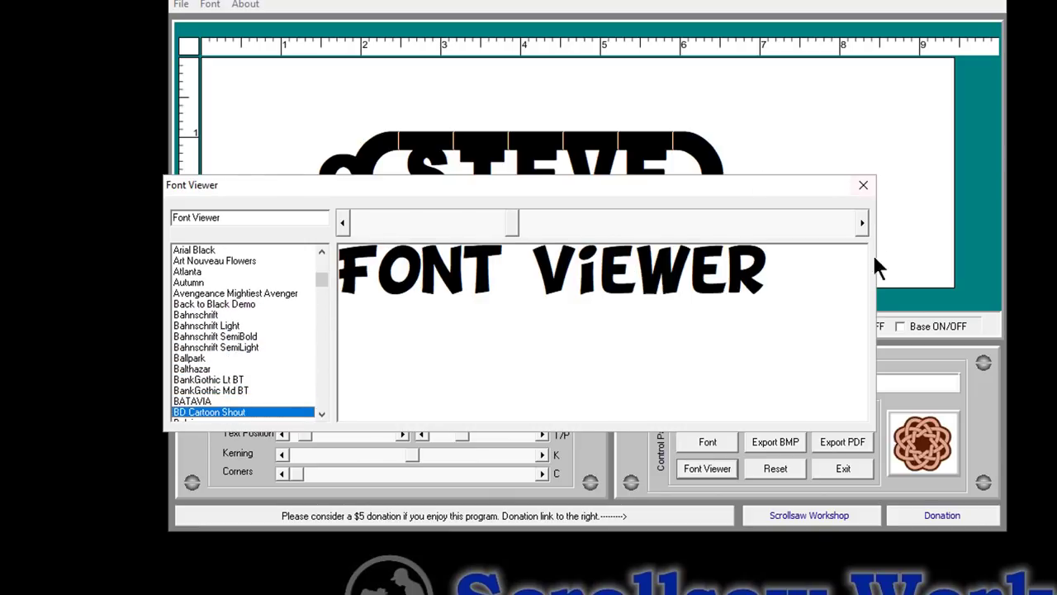
{"action": "left_click", "coordinate": [846, 465]}
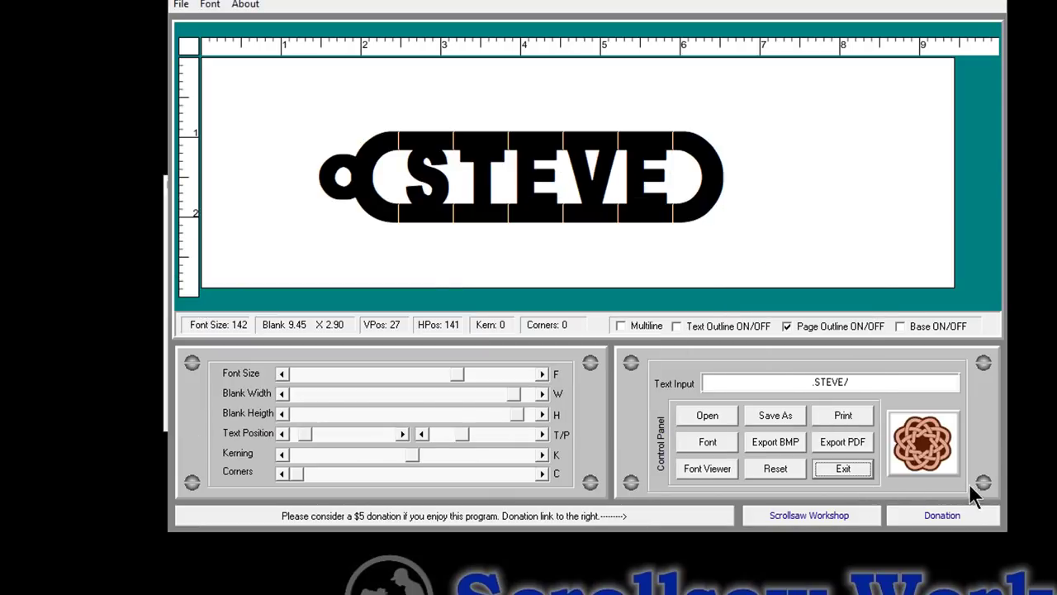
Reset the pattern to its defaults, then dismiss the Font and File menus without changes.
{"action": "left_click", "coordinate": [765, 468]}
{"action": "left_click", "coordinate": [549, 346]}
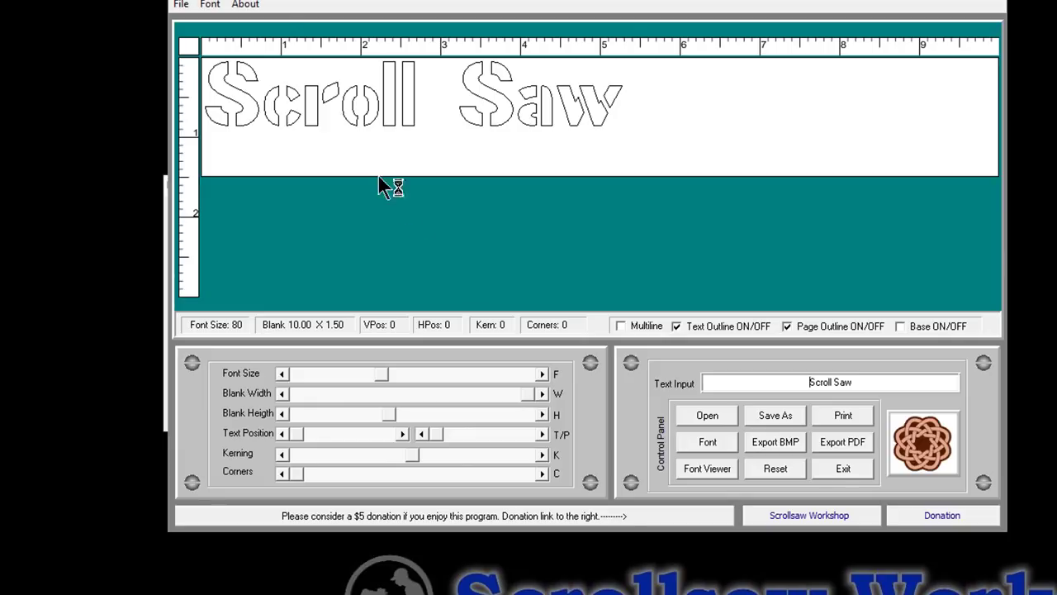
{"action": "left_click", "coordinate": [212, 5]}
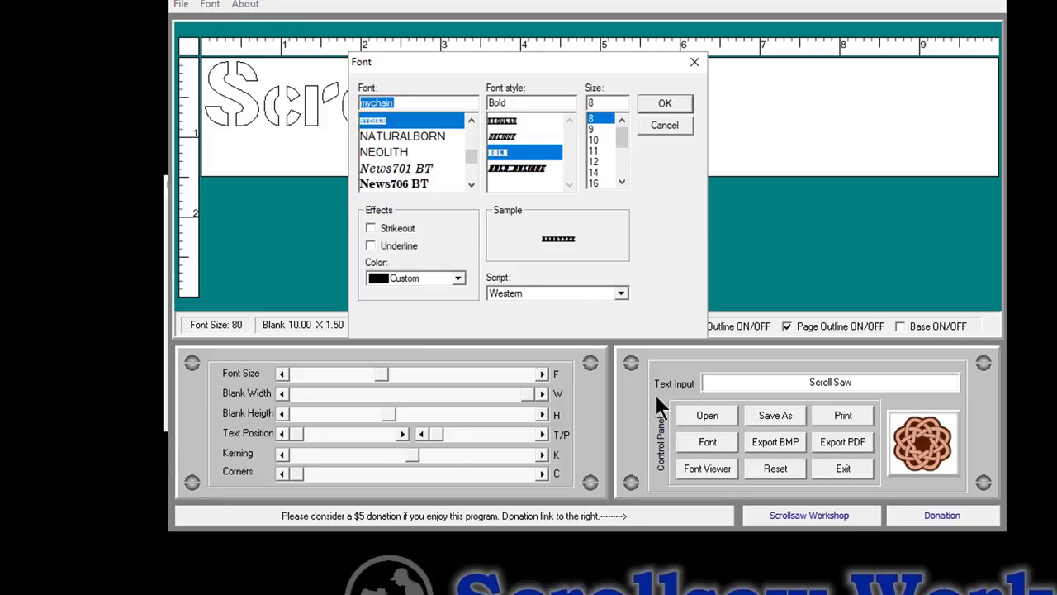
{"action": "left_click", "coordinate": [681, 125]}
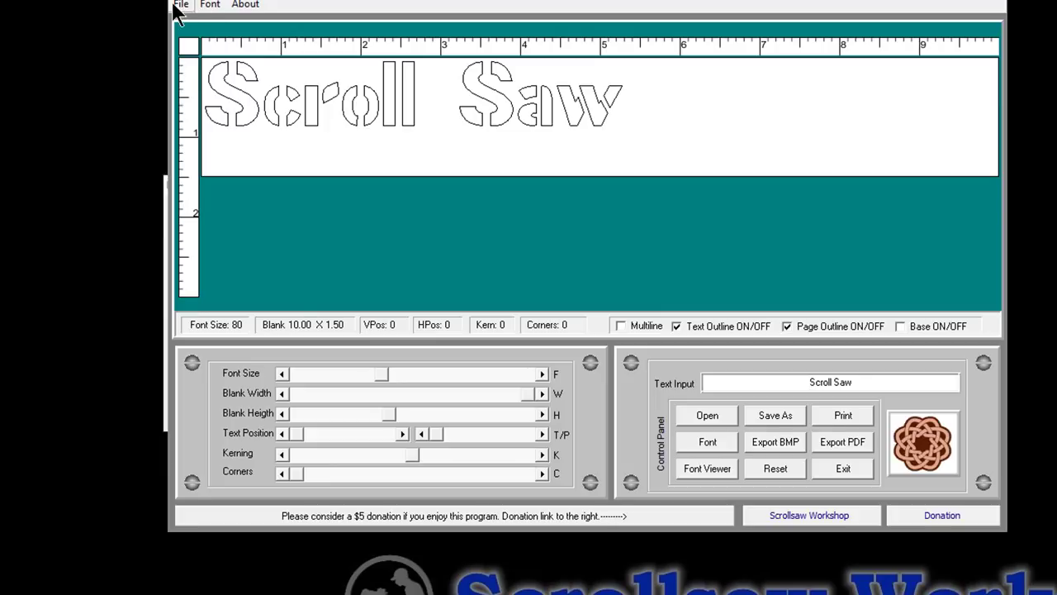
{"action": "left_click", "coordinate": [180, 5]}
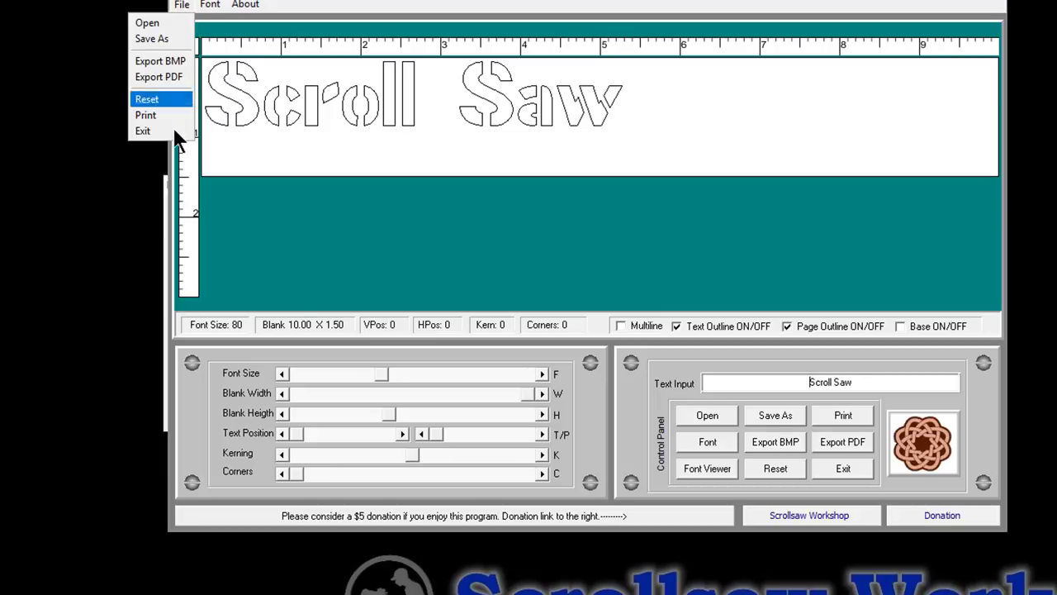
{"action": "left_click", "coordinate": [437, 264]}
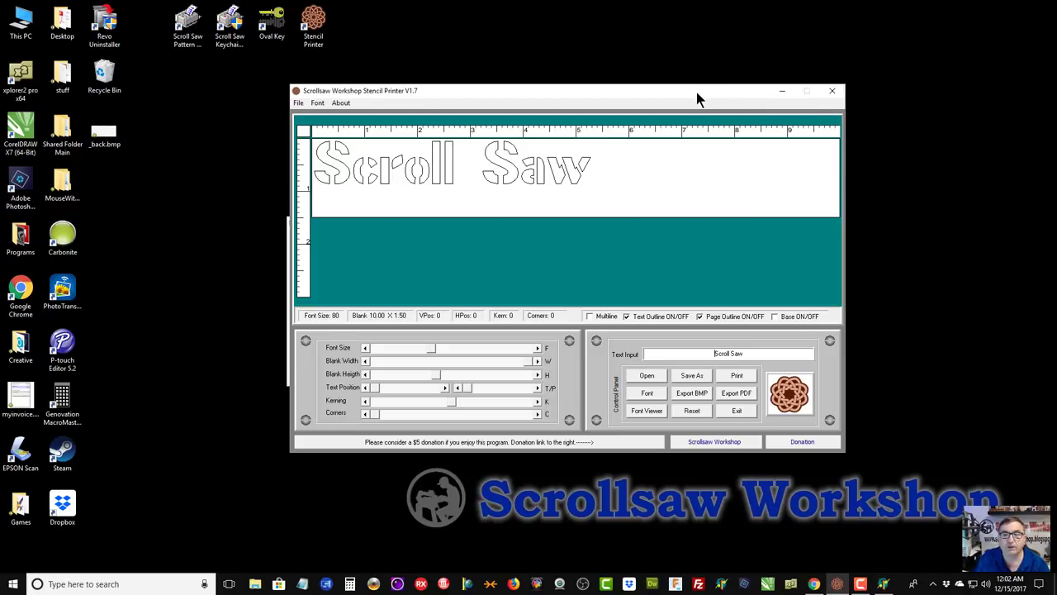
Close Stencil Printer and the leftover font previewer, bringing Chrome to the front.
{"action": "left_click", "coordinate": [839, 92]}
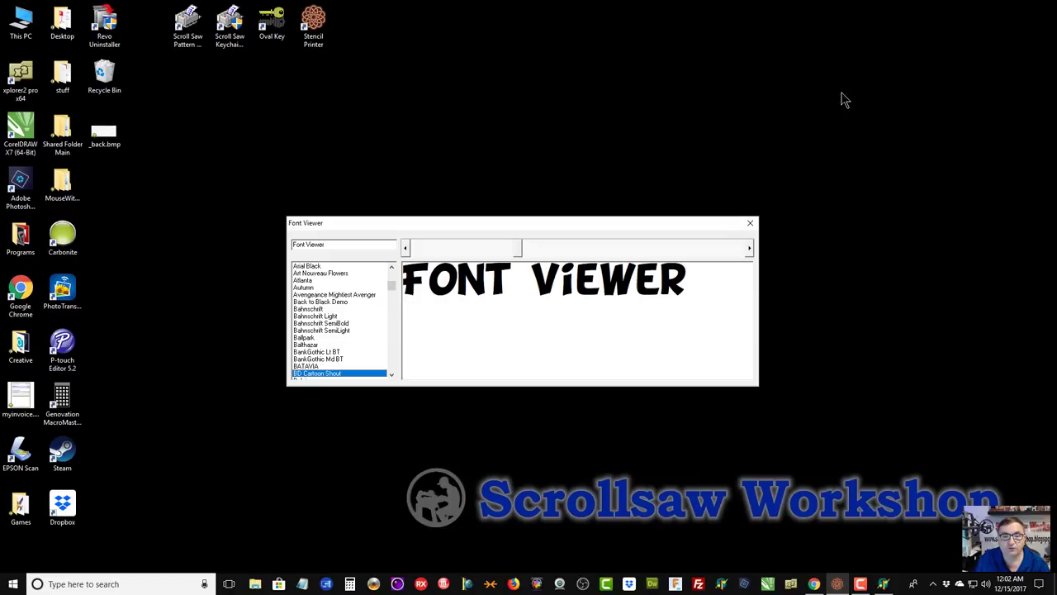
{"action": "left_click", "coordinate": [750, 223]}
{"action": "left_click", "coordinate": [857, 584]}
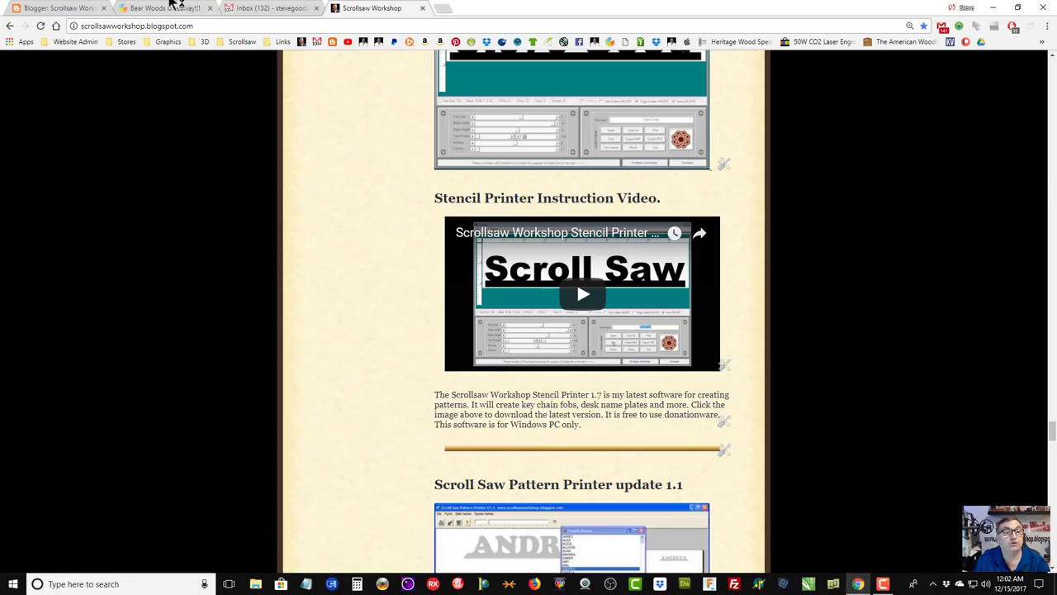
Load the stevedgood.com/stencil online pattern designer in Chrome.
{"action": "left_click", "coordinate": [149, 26]}
{"action": "type", "text": "steved"}
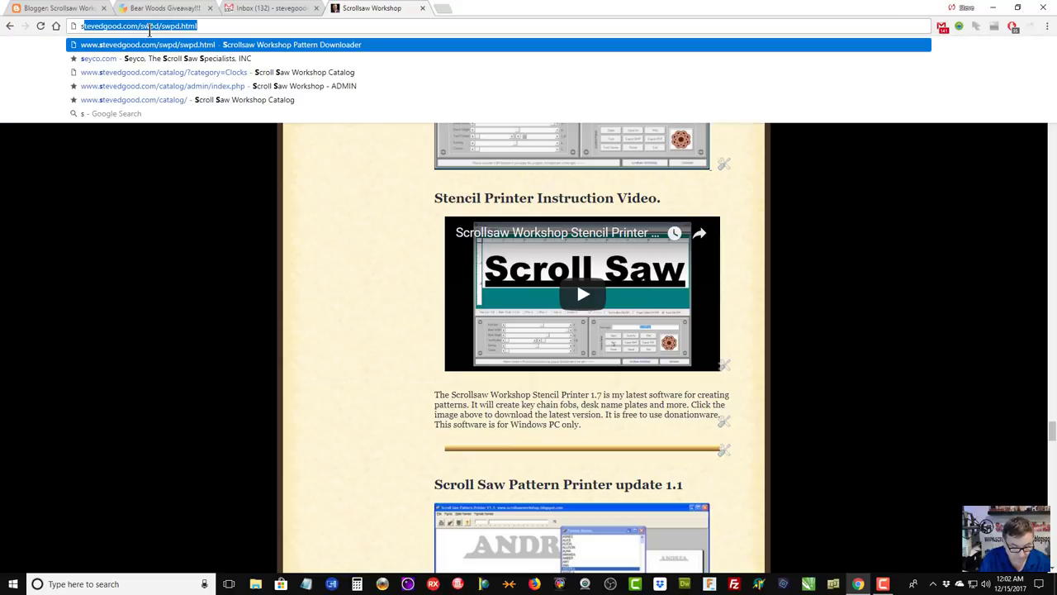
{"action": "type", "text": "good.com/"}
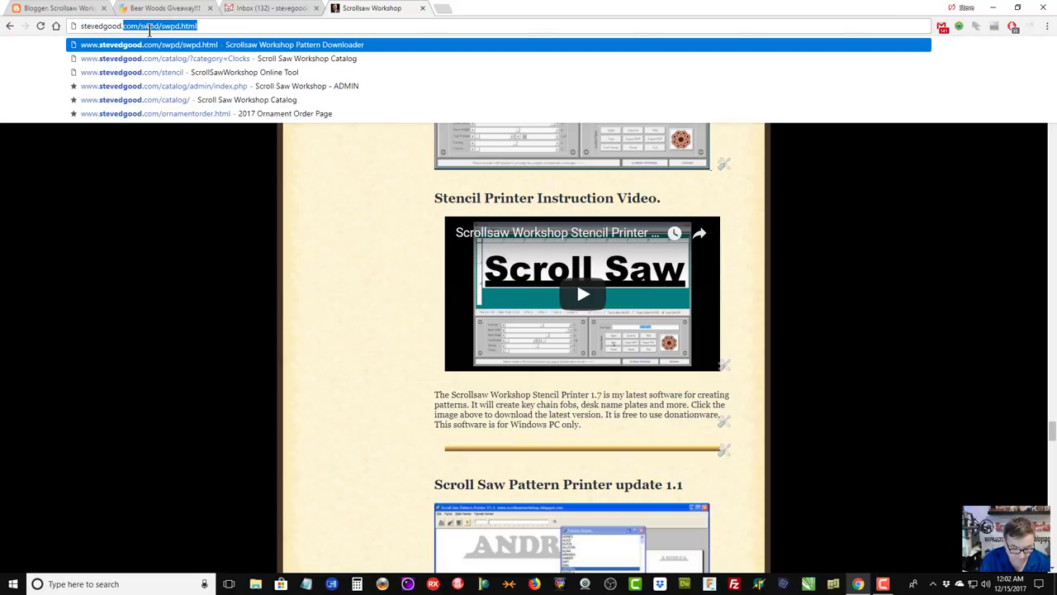
{"action": "type", "text": "st"}
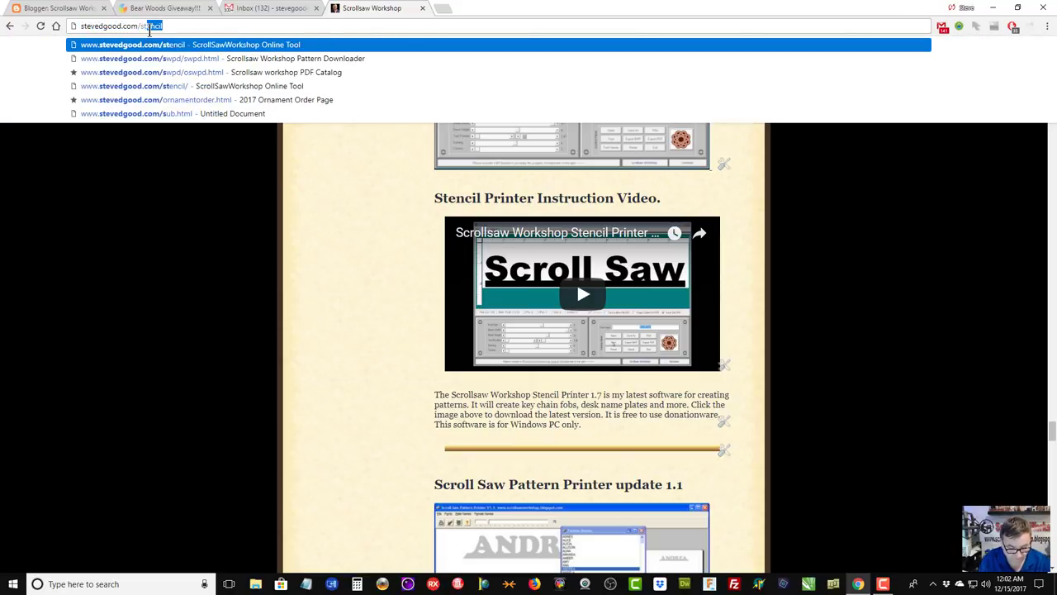
{"action": "key", "text": "Return"}
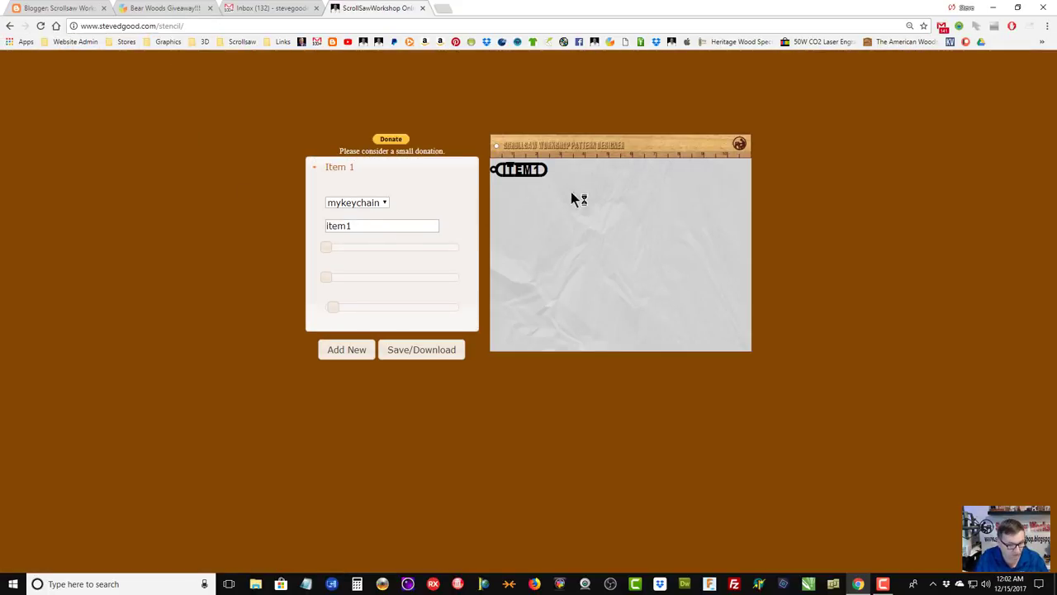
Zoom the page to 150% and rename the item1 keychain to STEVE.
{"action": "key", "text": "ctrl+plus"}
{"action": "key", "text": "ctrl+plus"}
{"action": "key", "text": "ctrl+plus"}
{"action": "key", "text": "ctrl+plus"}
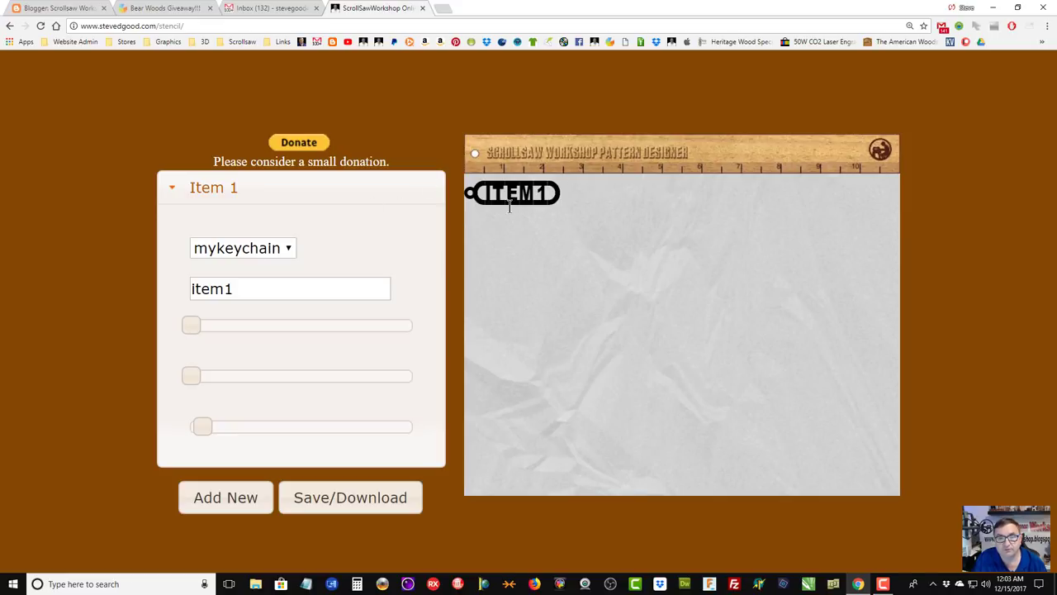
{"action": "left_click_drag", "start_coordinate": [256, 289], "coordinate": [185, 299]}
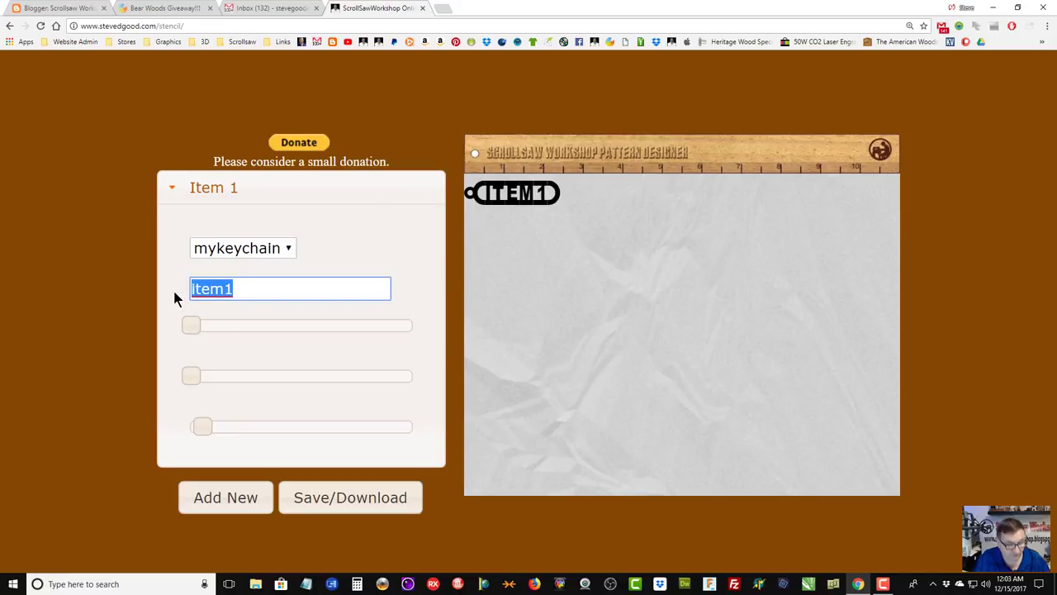
{"action": "type", "text": "STEVE"}
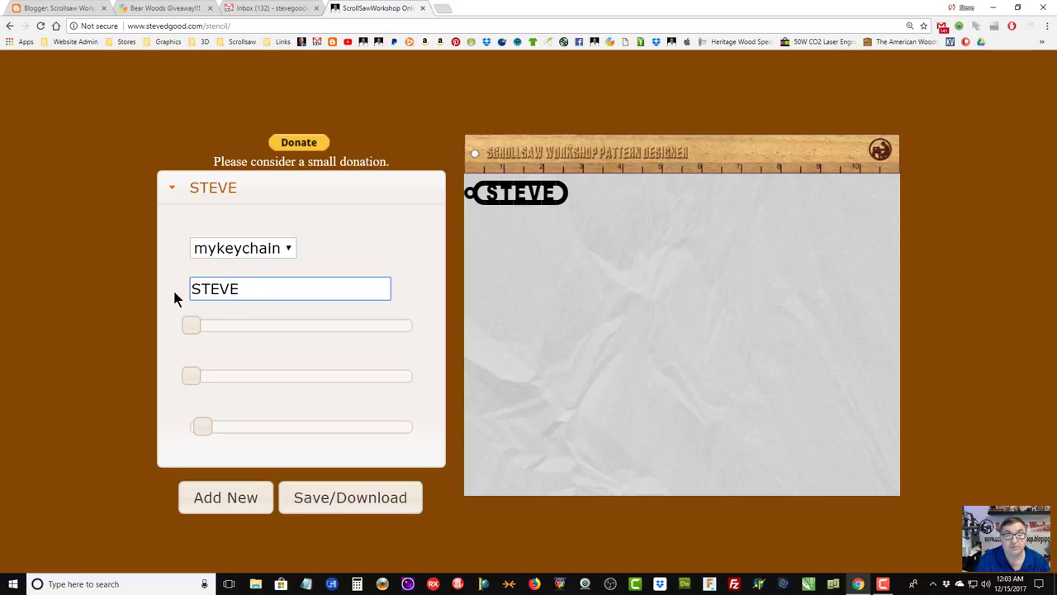
Move the STEVE keychain right and down to the canvas middle and enlarge it.
{"action": "left_click_drag", "start_coordinate": [191, 328], "coordinate": [242, 330]}
{"action": "left_click_drag", "start_coordinate": [191, 377], "coordinate": [248, 377]}
{"action": "left_click_drag", "start_coordinate": [202, 426], "coordinate": [233, 419]}
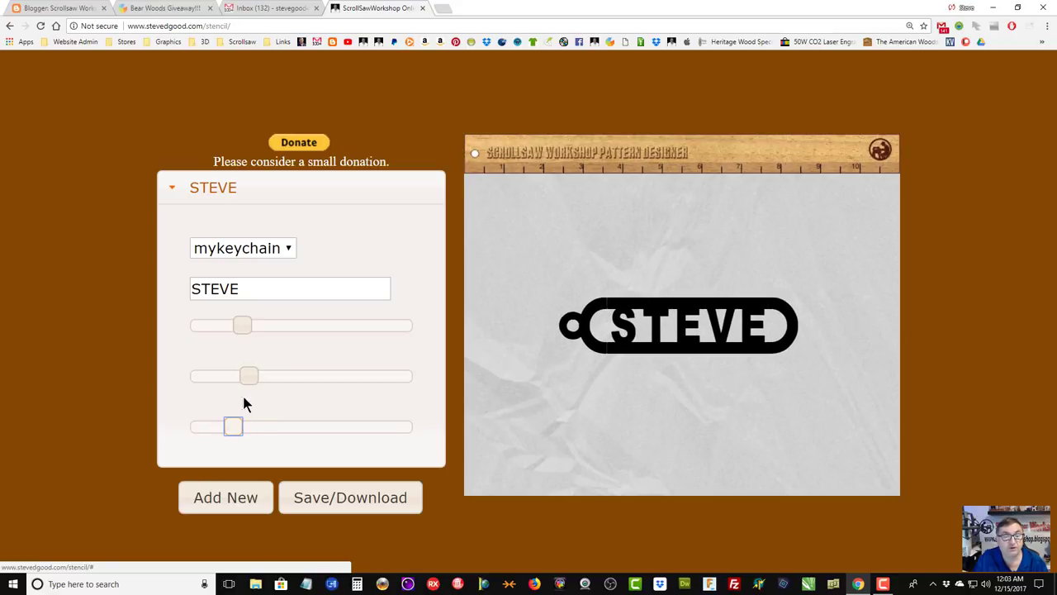
{"action": "left_click", "coordinate": [287, 249]}
Switch STEVE to the scrollsaw style and shrink it to fit across the canvas.
{"action": "left_click", "coordinate": [254, 286]}
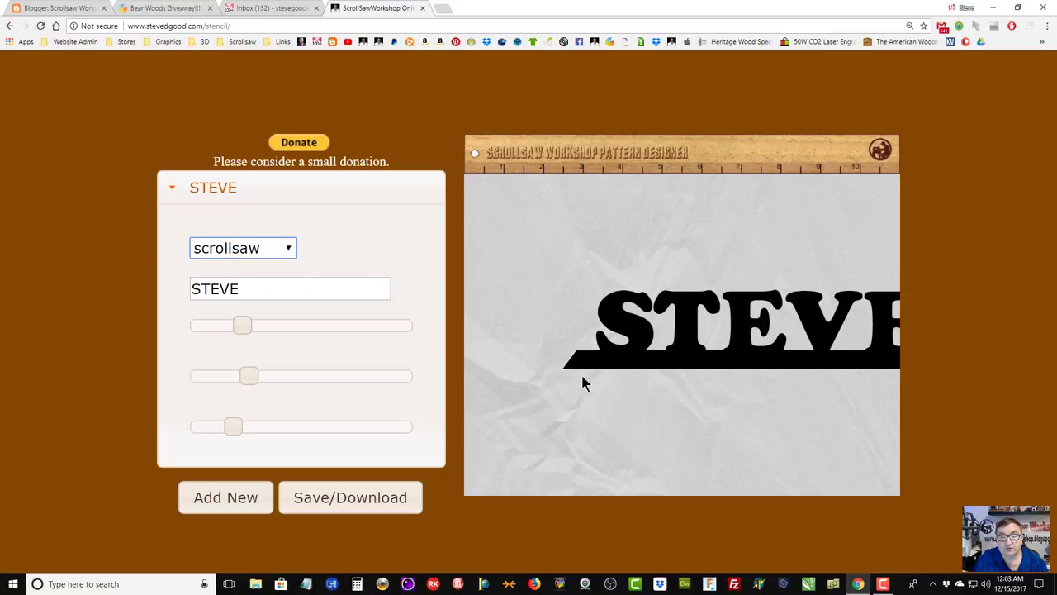
{"action": "left_click_drag", "start_coordinate": [230, 326], "coordinate": [206, 329]}
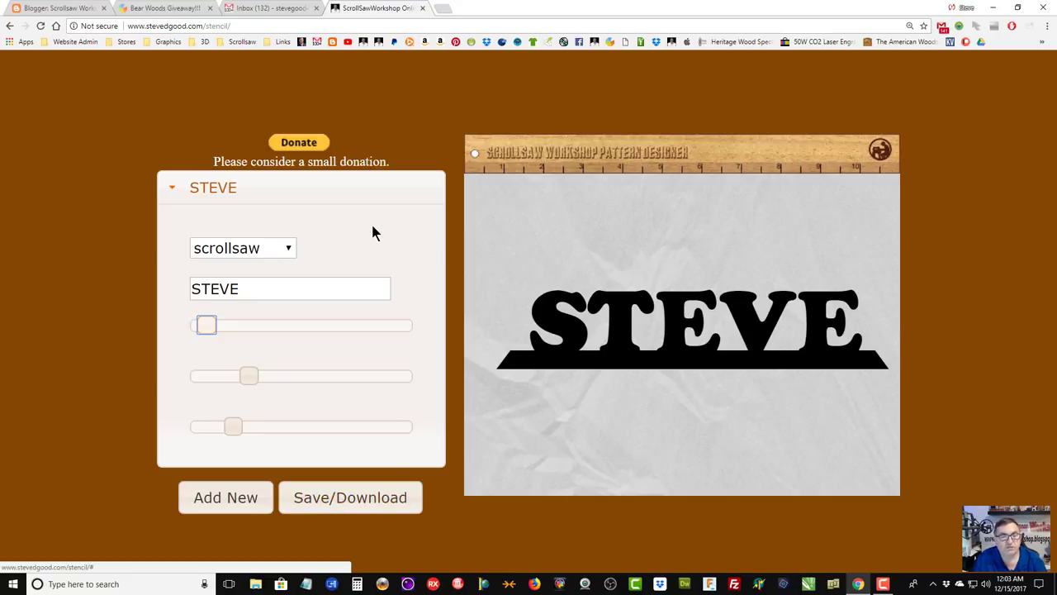
{"action": "left_click", "coordinate": [172, 189]}
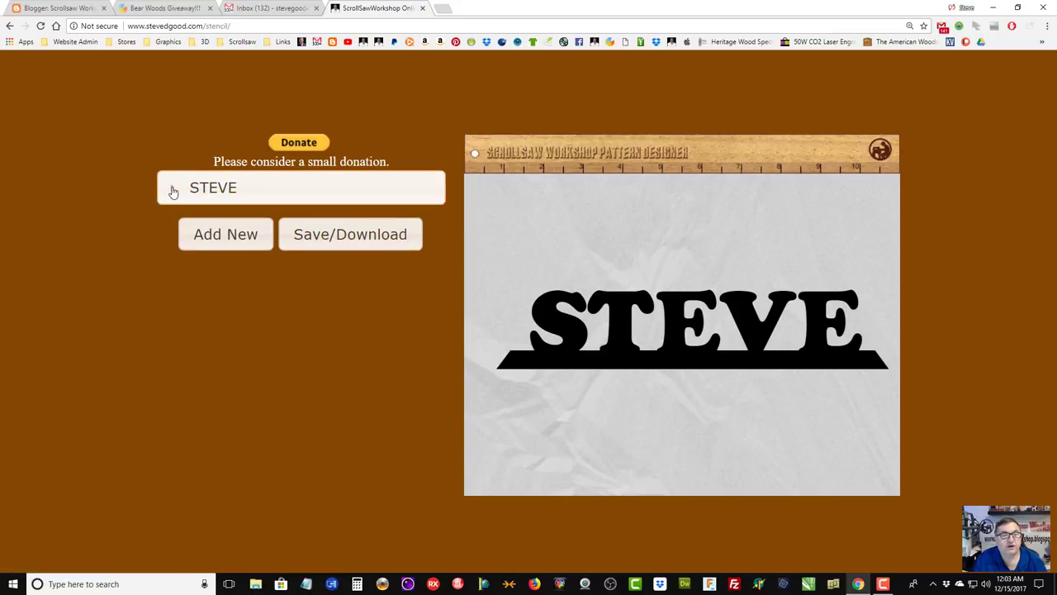
{"action": "left_click", "coordinate": [172, 189]}
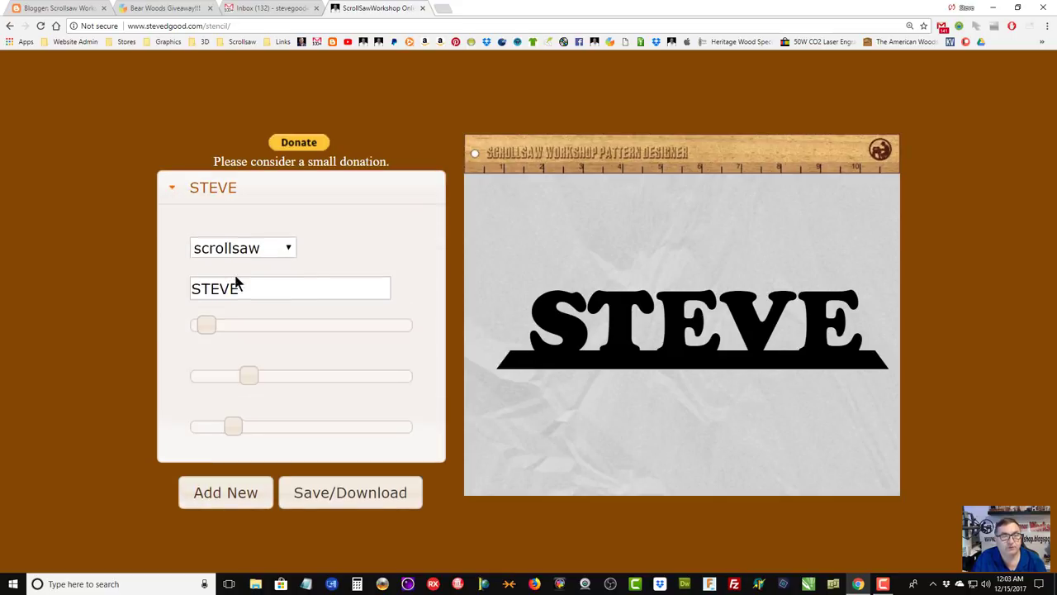
Add a second keychain item and rename it from item2 to MIKE.
{"action": "left_click", "coordinate": [227, 496]}
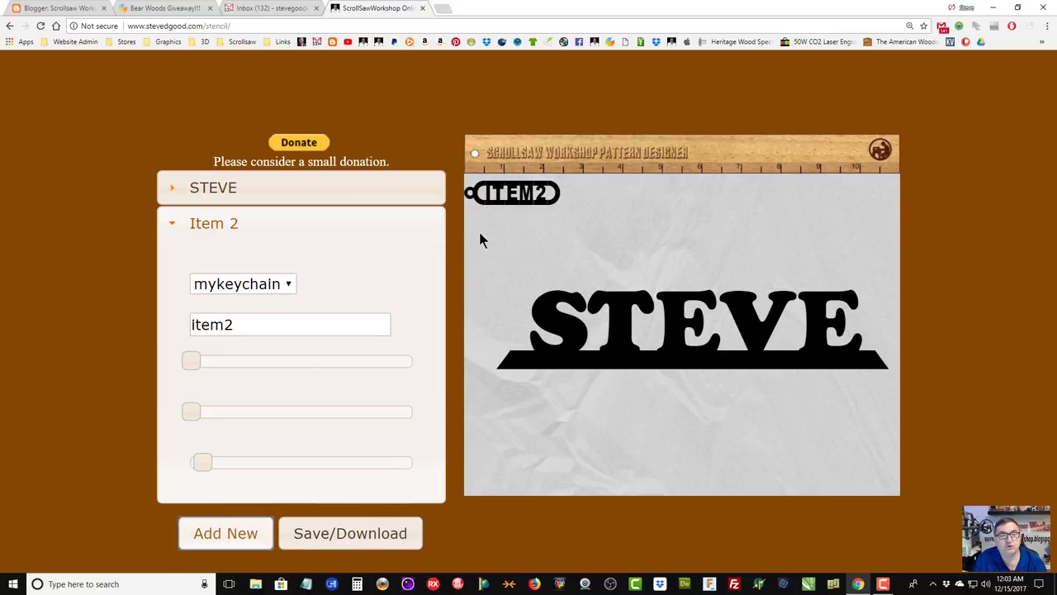
{"action": "left_click_drag", "start_coordinate": [207, 362], "coordinate": [222, 361]}
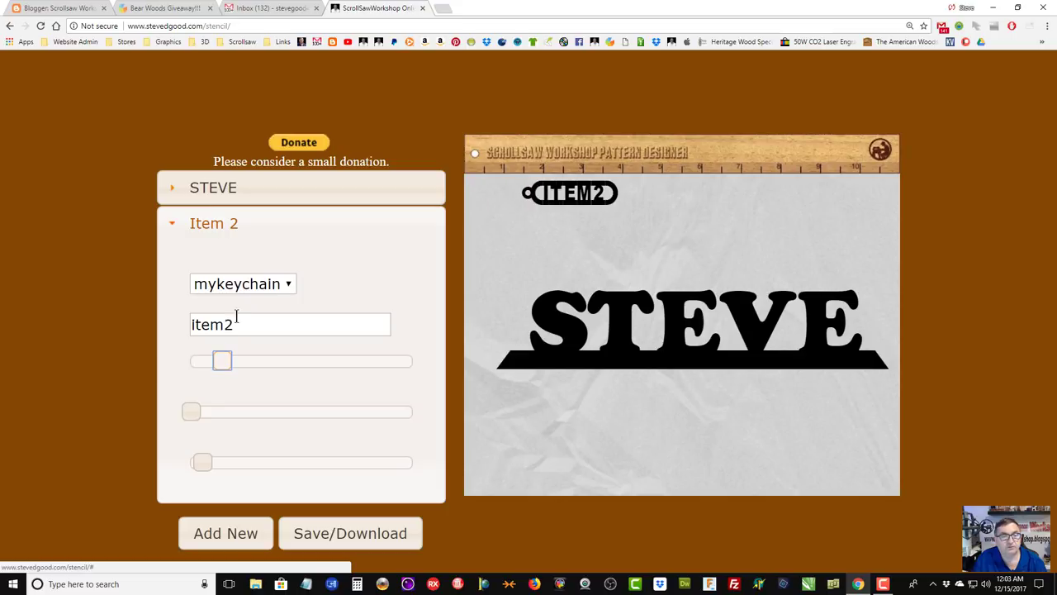
{"action": "left_click_drag", "start_coordinate": [243, 325], "coordinate": [164, 322]}
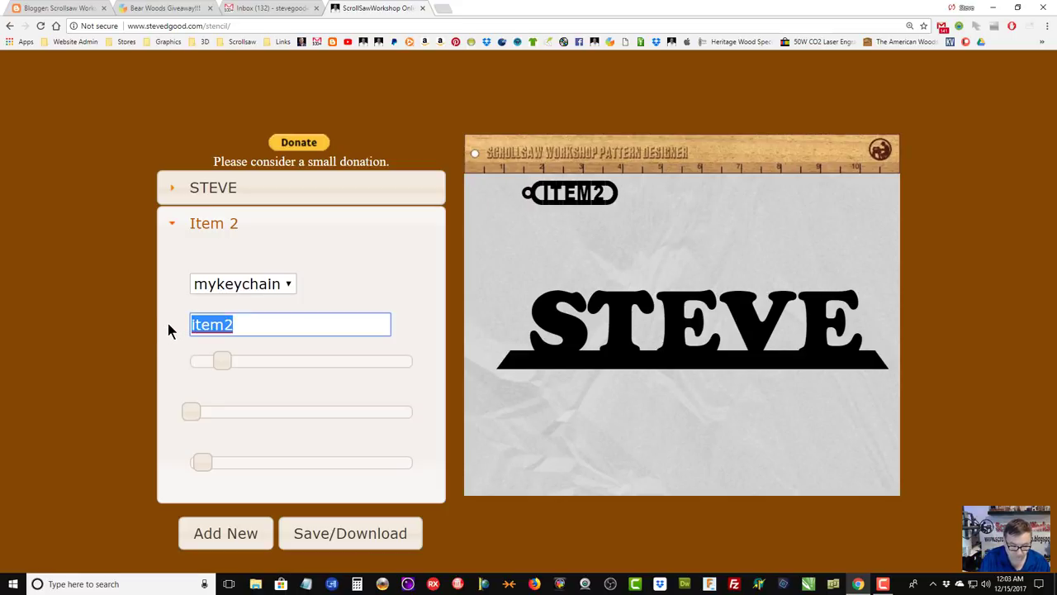
{"action": "type", "text": "MIKE"}
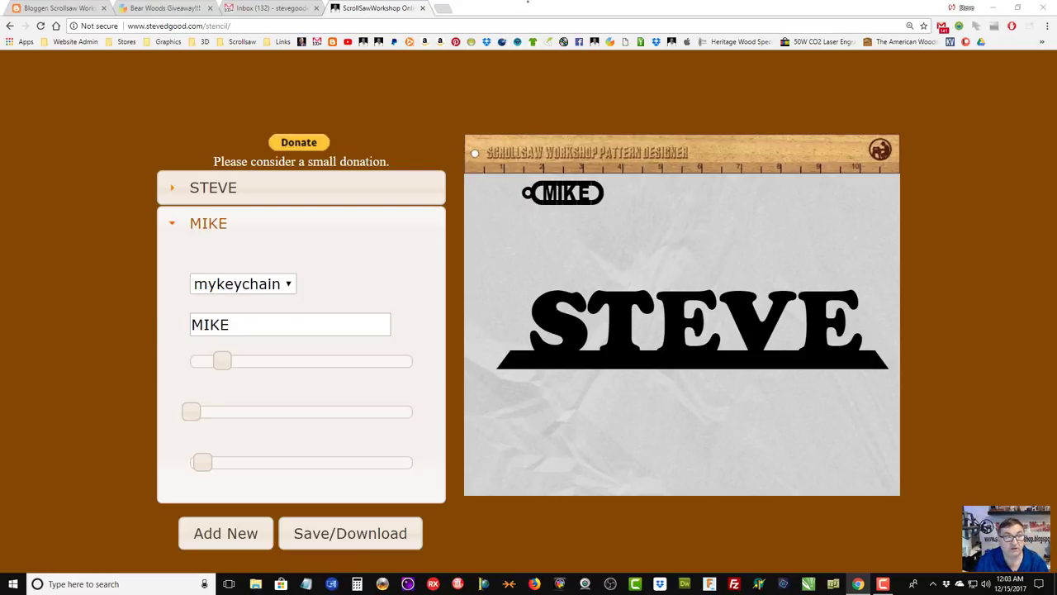
Position and enlarge MIKE so it sits just above STEVE's left side.
{"action": "left_click_drag", "start_coordinate": [223, 361], "coordinate": [241, 368]}
{"action": "left_click_drag", "start_coordinate": [193, 416], "coordinate": [222, 420]}
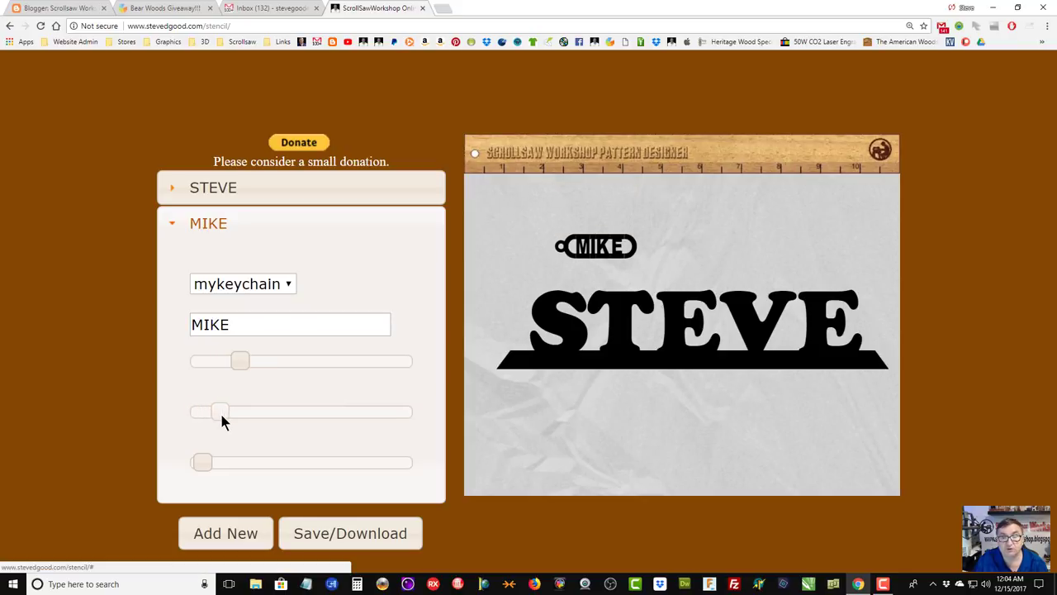
{"action": "left_click_drag", "start_coordinate": [217, 468], "coordinate": [228, 463]}
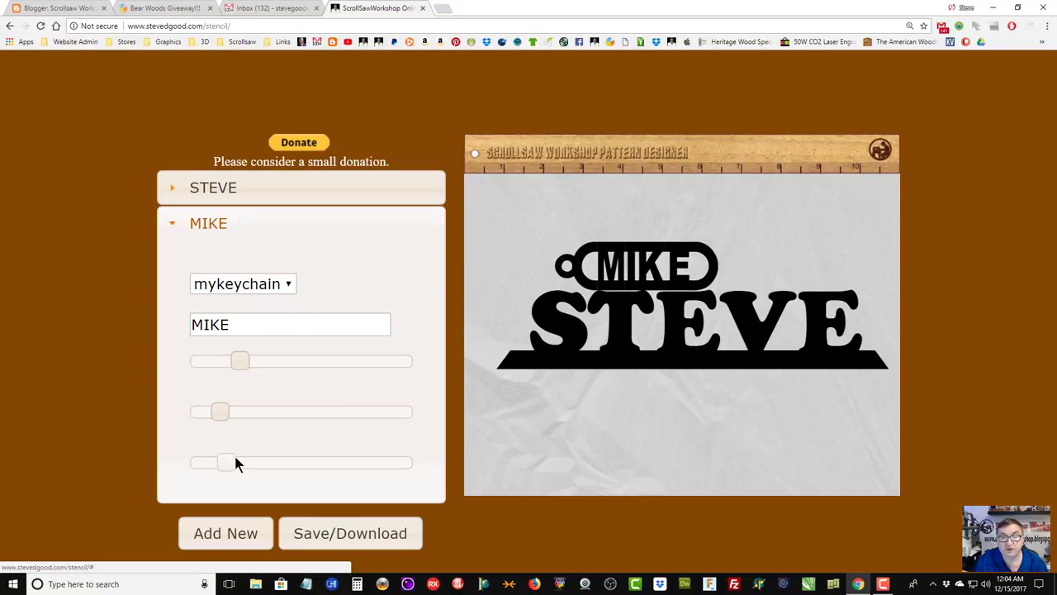
{"action": "left_click_drag", "start_coordinate": [247, 360], "coordinate": [228, 364]}
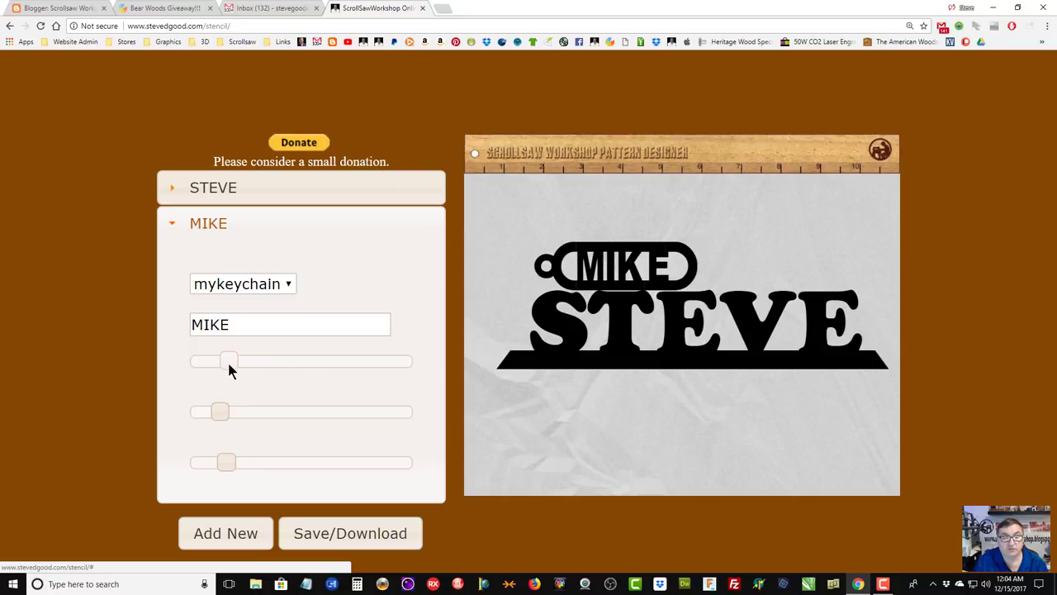
{"action": "left_click_drag", "start_coordinate": [219, 416], "coordinate": [210, 415]}
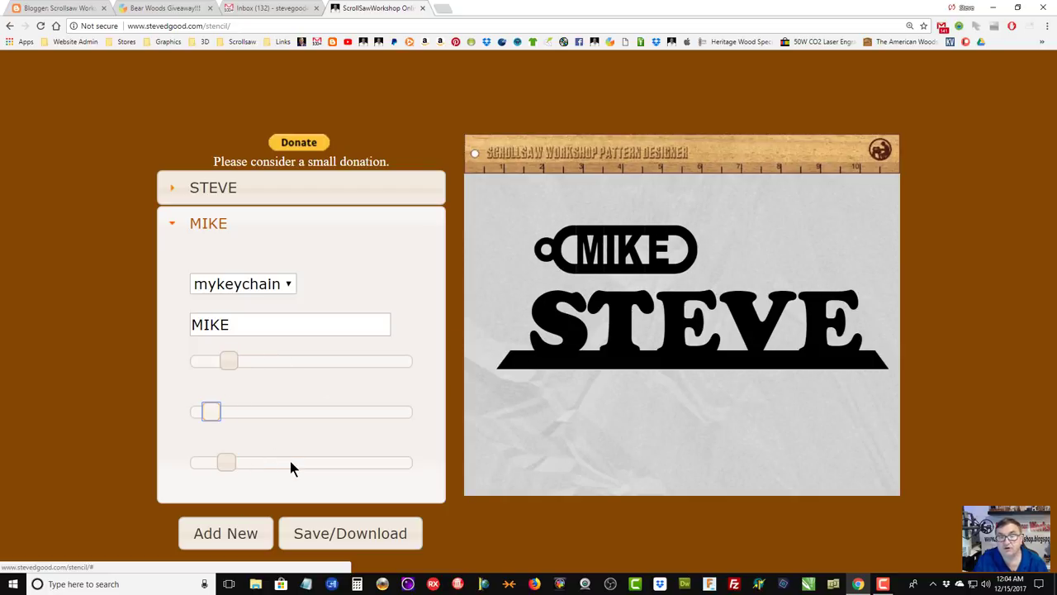